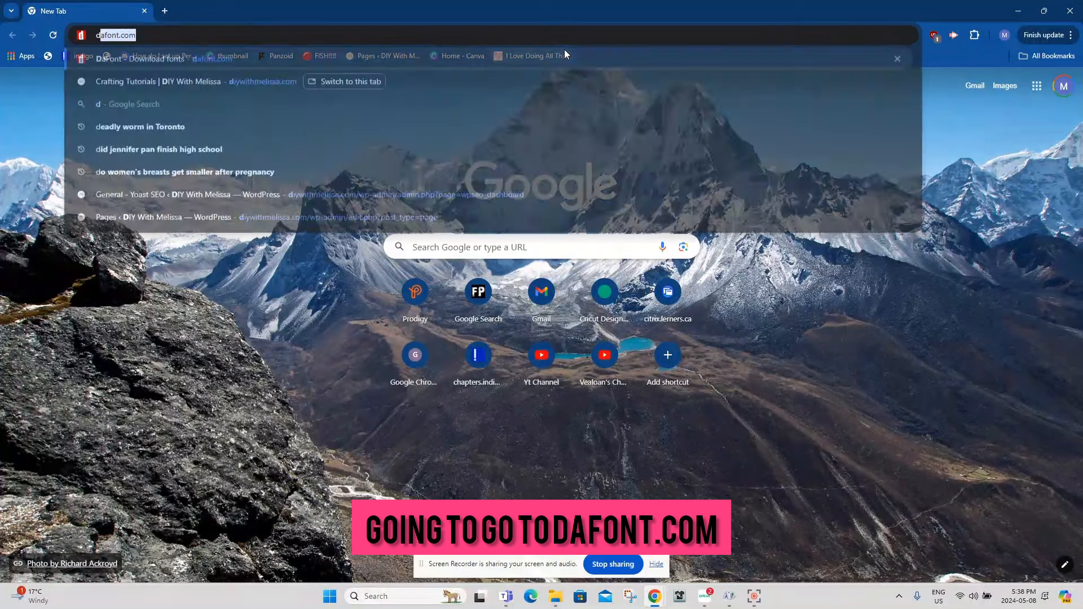
# Step: Go to dafont.com and open the Joseph Sophia font page from the Script > Calligraphy category
pyautogui.press('Return')
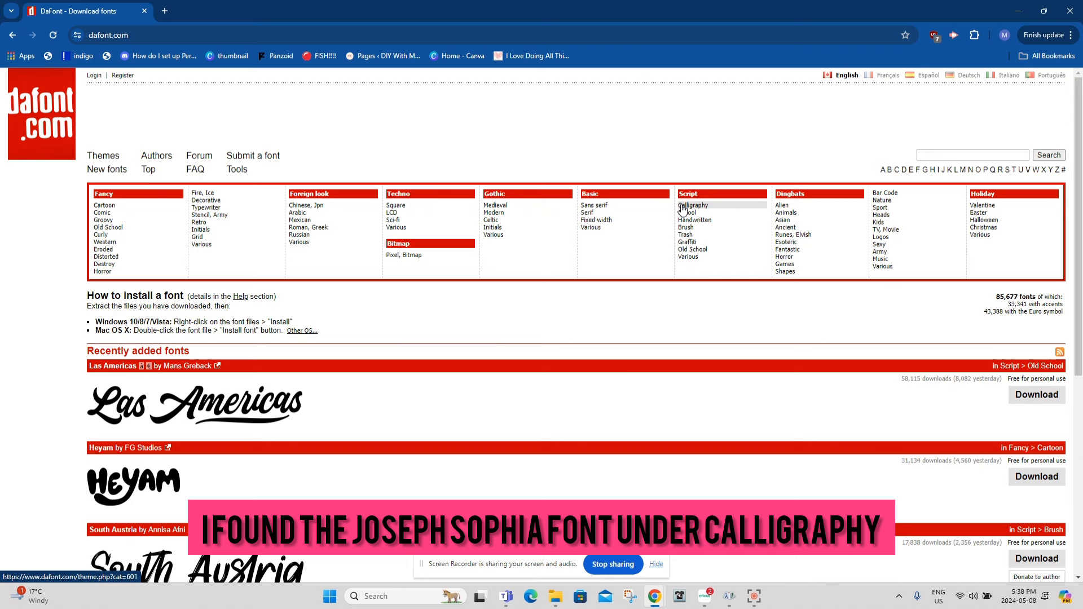
pyautogui.click(731, 209)
pyautogui.scroll(-3, 148, 332)
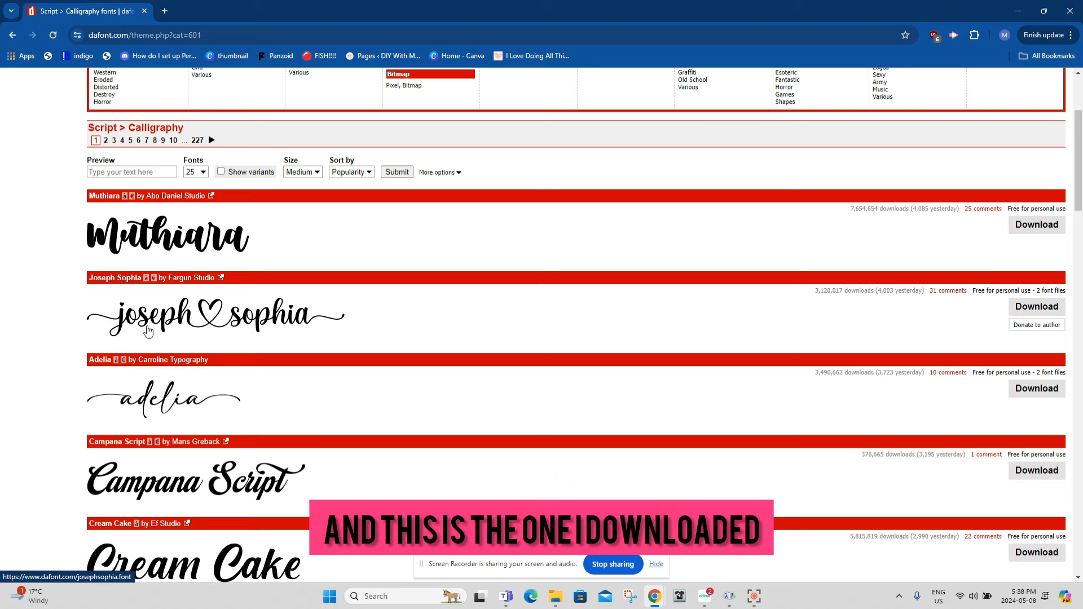
pyautogui.click(288, 318)
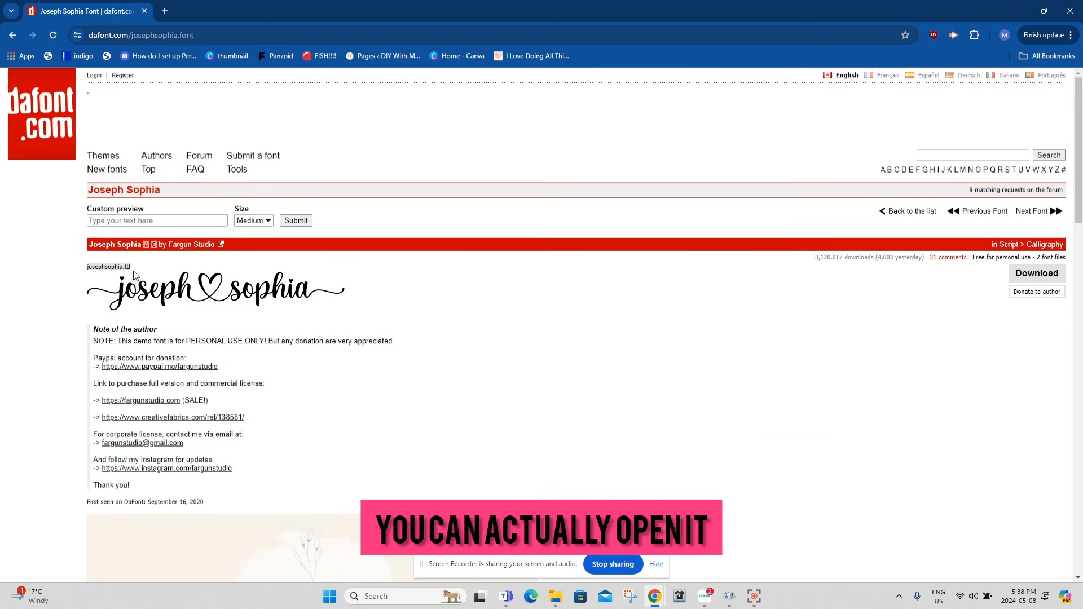
# Step: Preview the Joseph Sophia font with a first name as custom text, and download the font
pyautogui.click(163, 221)
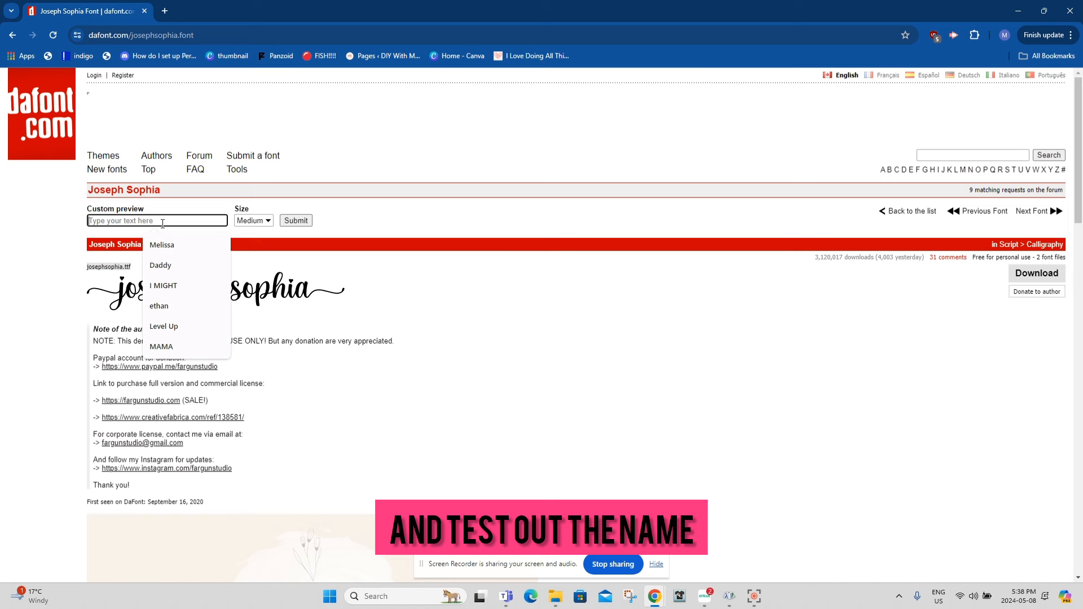
pyautogui.click(161, 245)
pyautogui.click(296, 220)
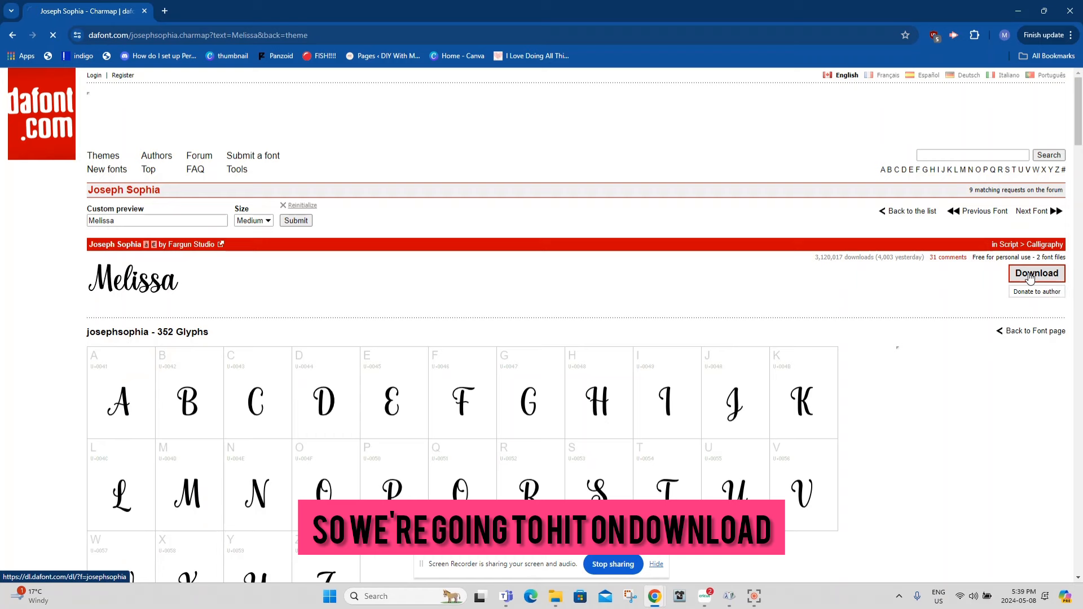
pyautogui.click(1030, 277)
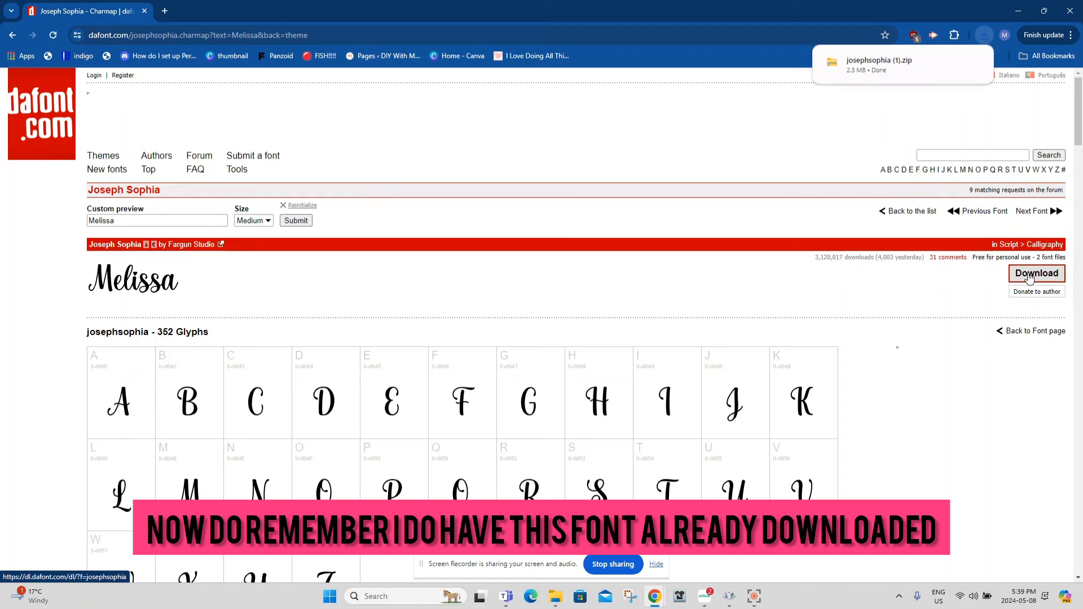
# Step: Extract the josephsophia (1) zip file directly into the Downloads folder
pyautogui.click(974, 62)
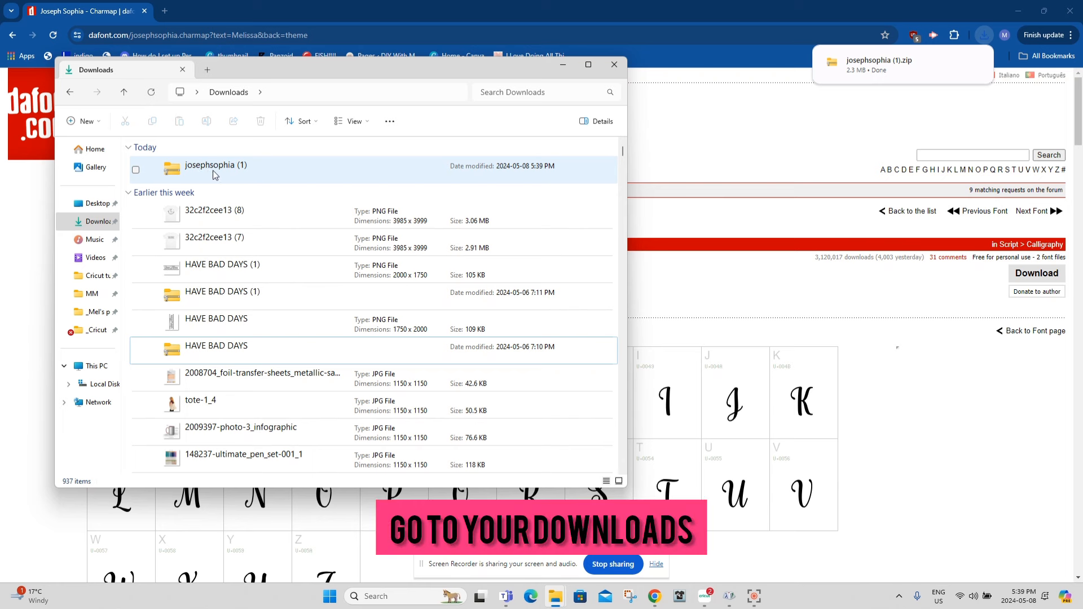
pyautogui.click(215, 168)
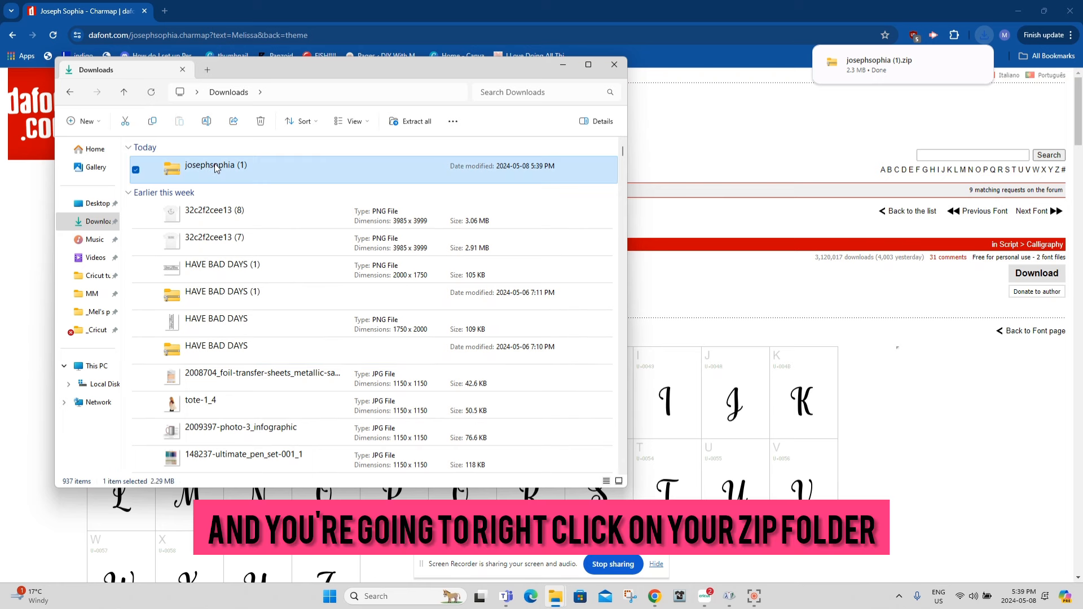
pyautogui.rightClick(216, 168)
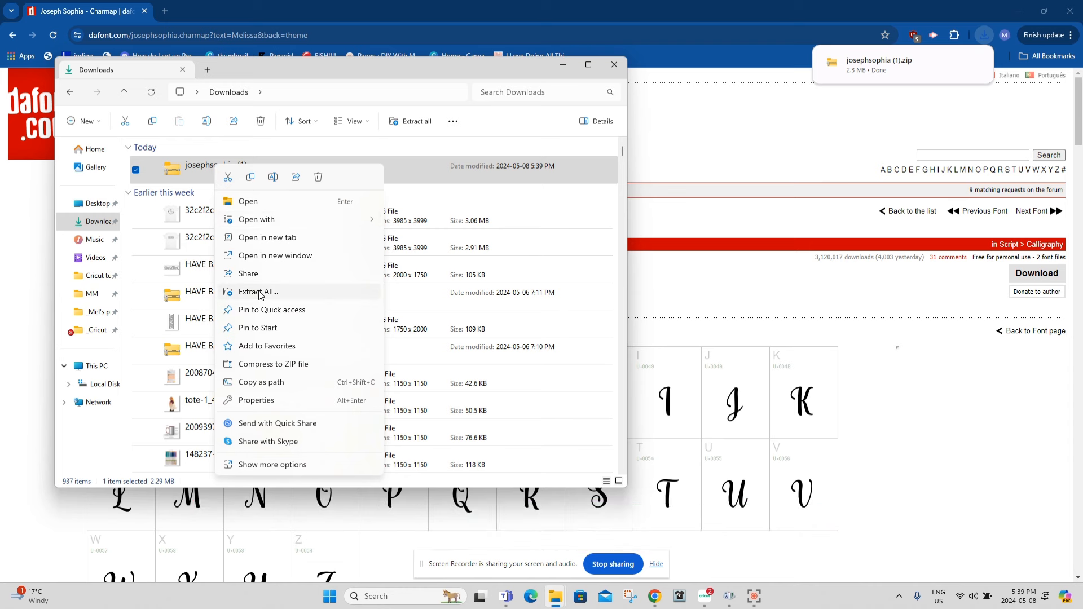
pyautogui.click(257, 292)
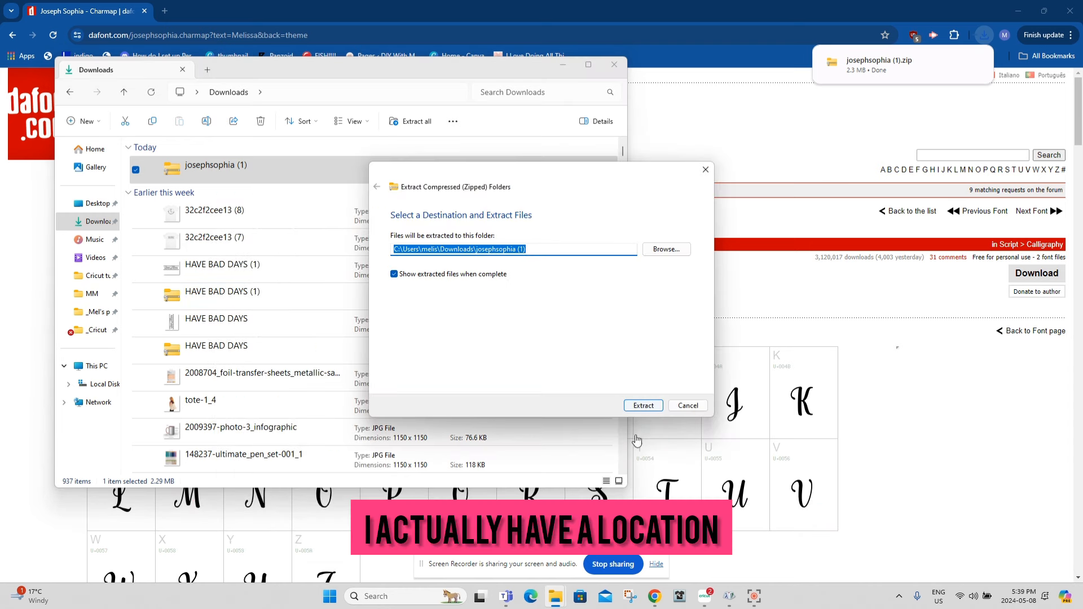
pyautogui.click(666, 249)
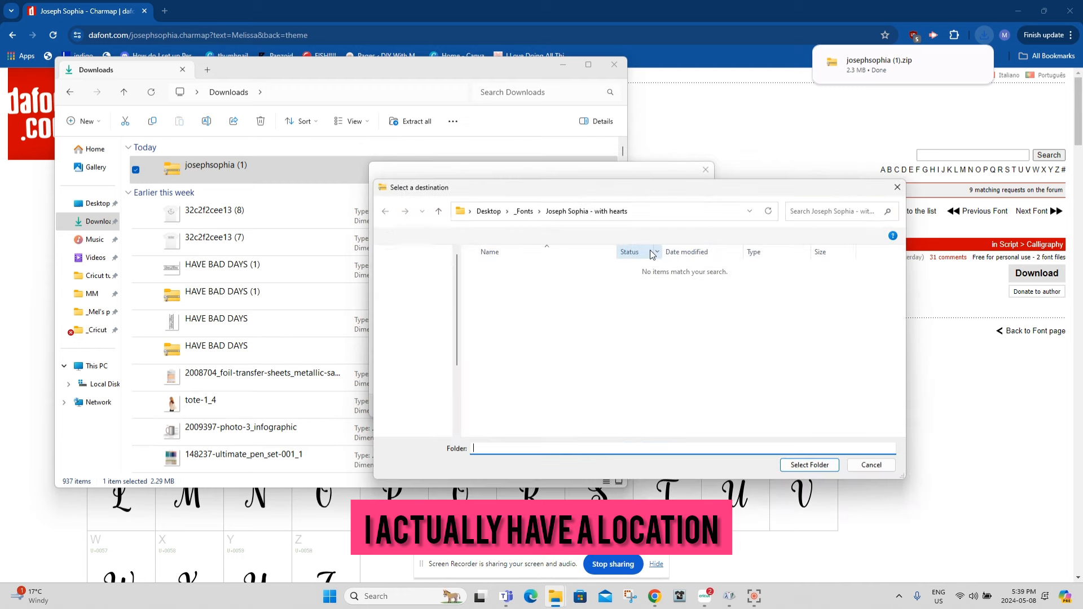
pyautogui.click(534, 211)
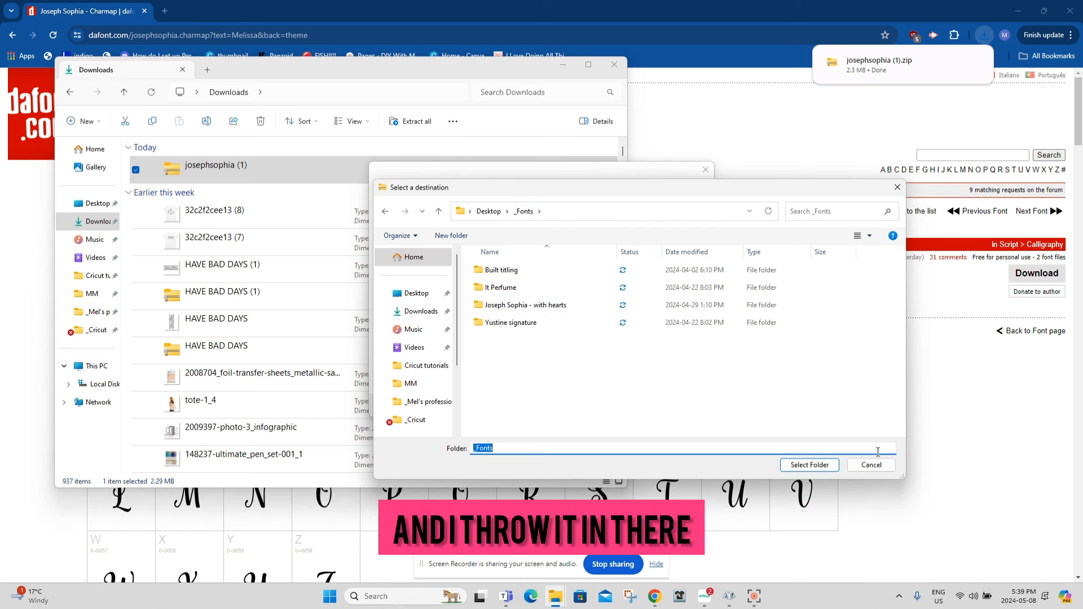
pyautogui.click(412, 313)
pyautogui.click(812, 463)
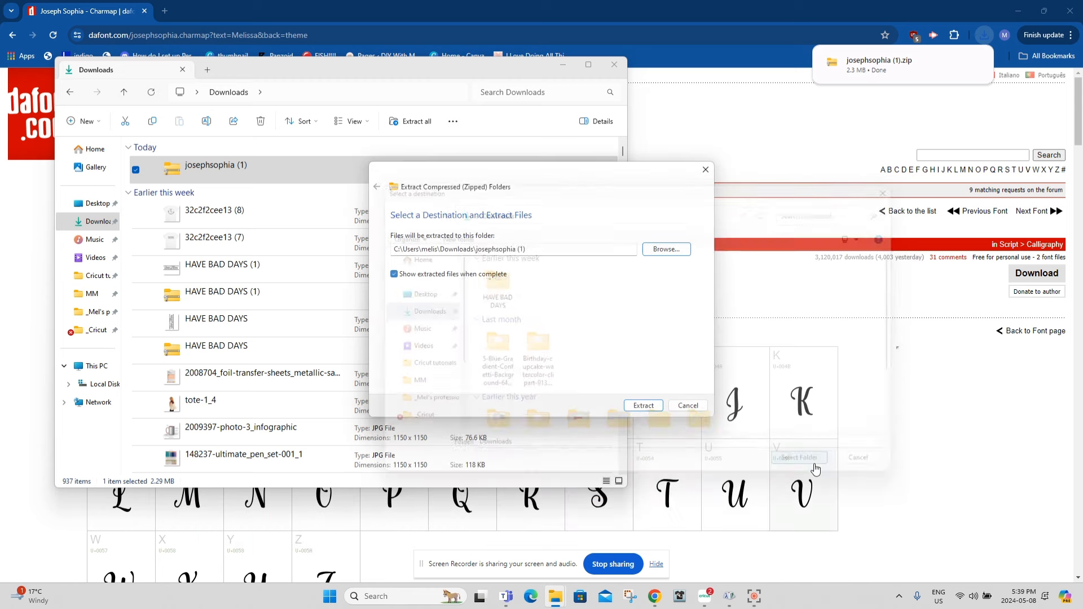
pyautogui.click(643, 405)
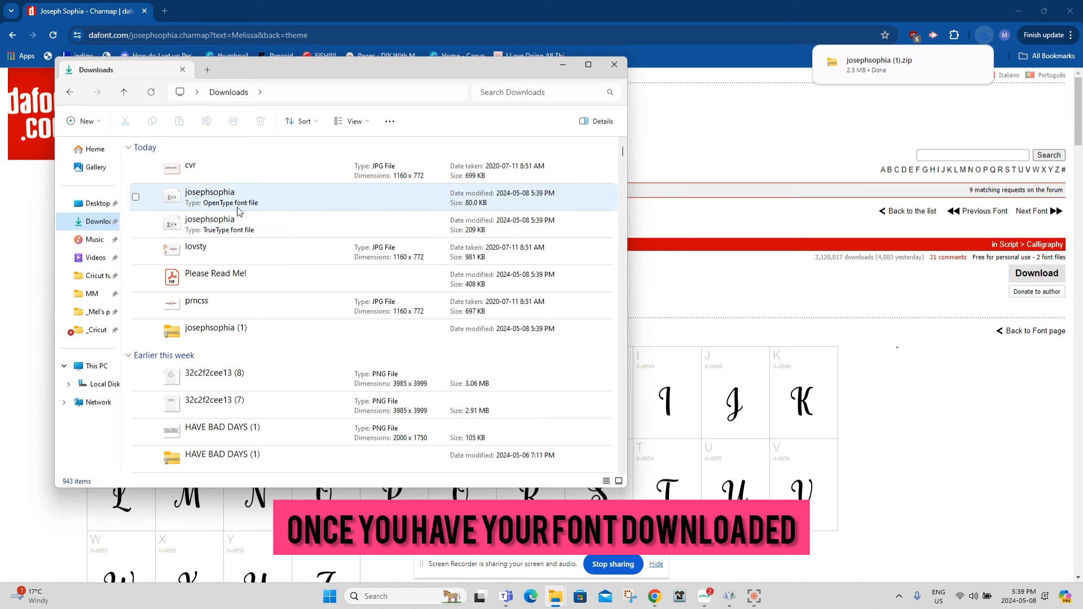
# Step: View the extracted josephsophia TrueType and OpenType font files in turn without installing them, and put the Downloads window away
pyautogui.doubleClick(252, 233)
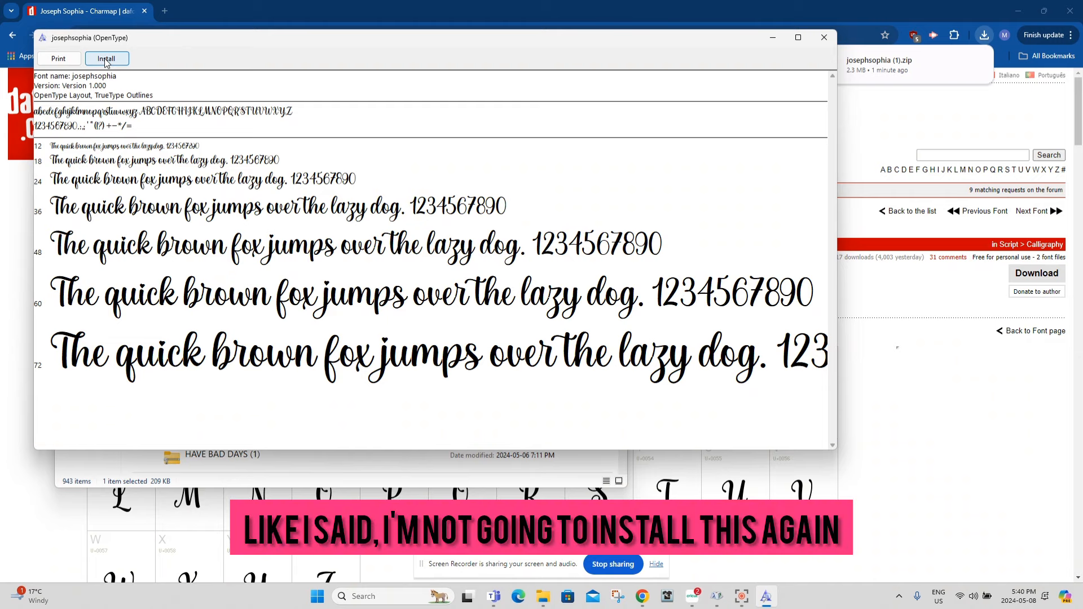
pyautogui.click(824, 37)
pyautogui.doubleClick(239, 199)
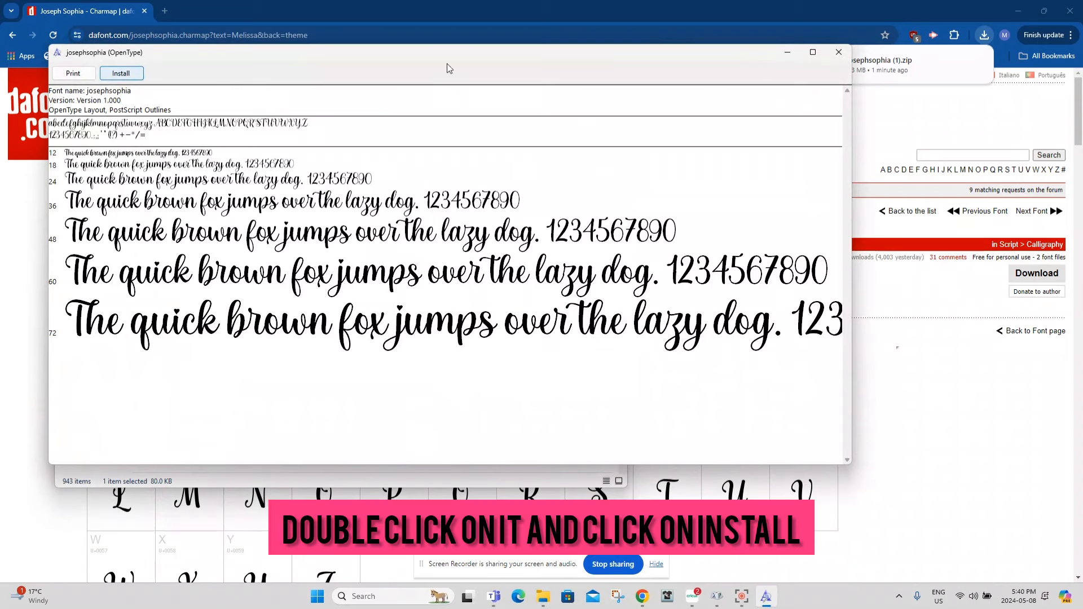
pyautogui.click(845, 54)
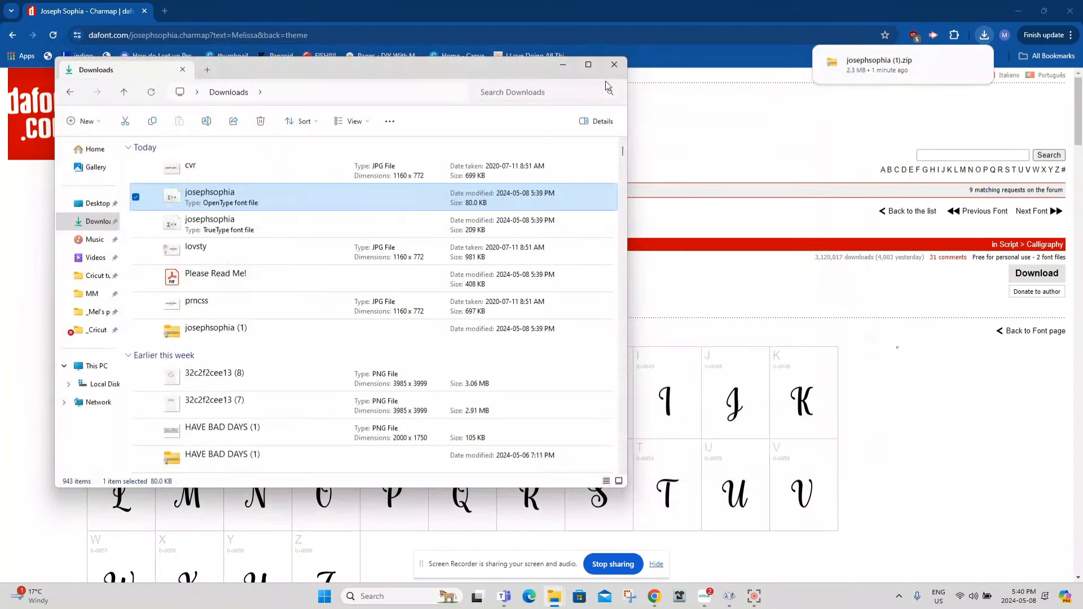
pyautogui.click(568, 64)
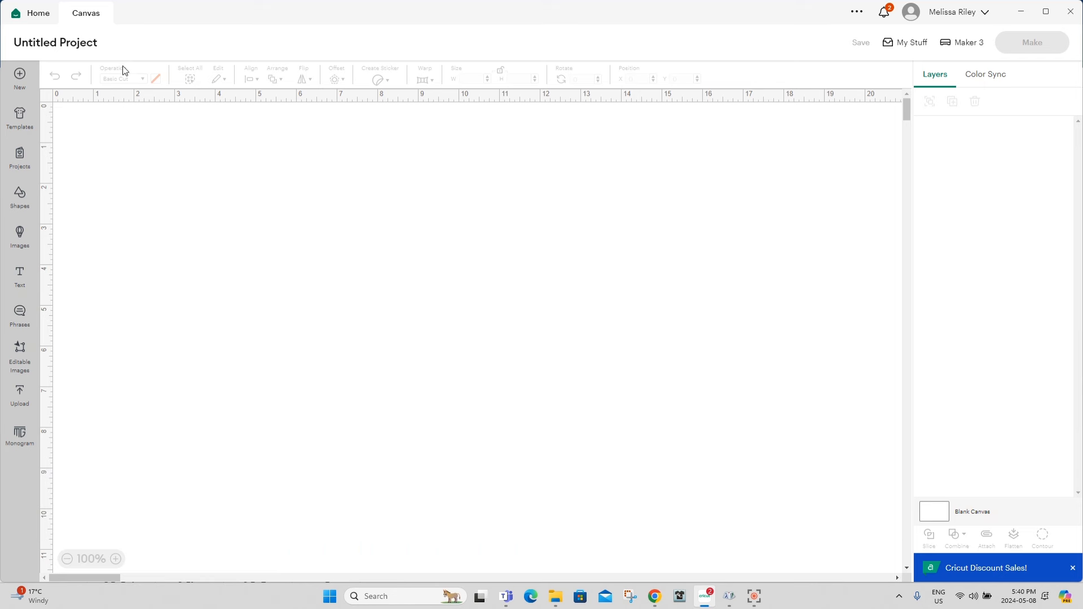
# Step: In Cricut Design Space, add a text object containing a first name to the blank canvas
pyautogui.click(21, 280)
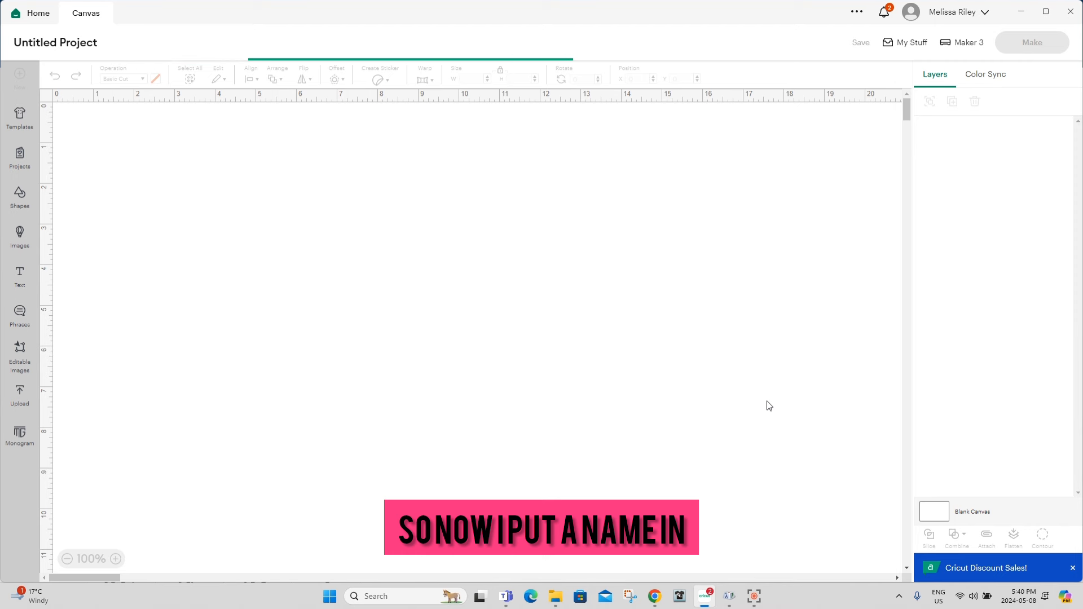
pyautogui.write('Melis')
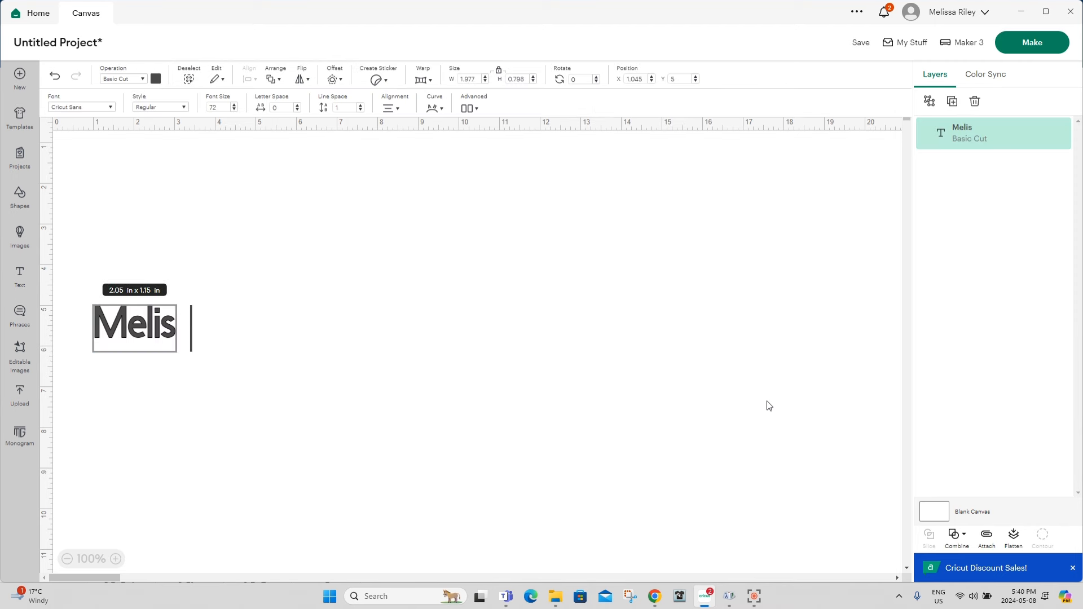
pyautogui.write('sa')
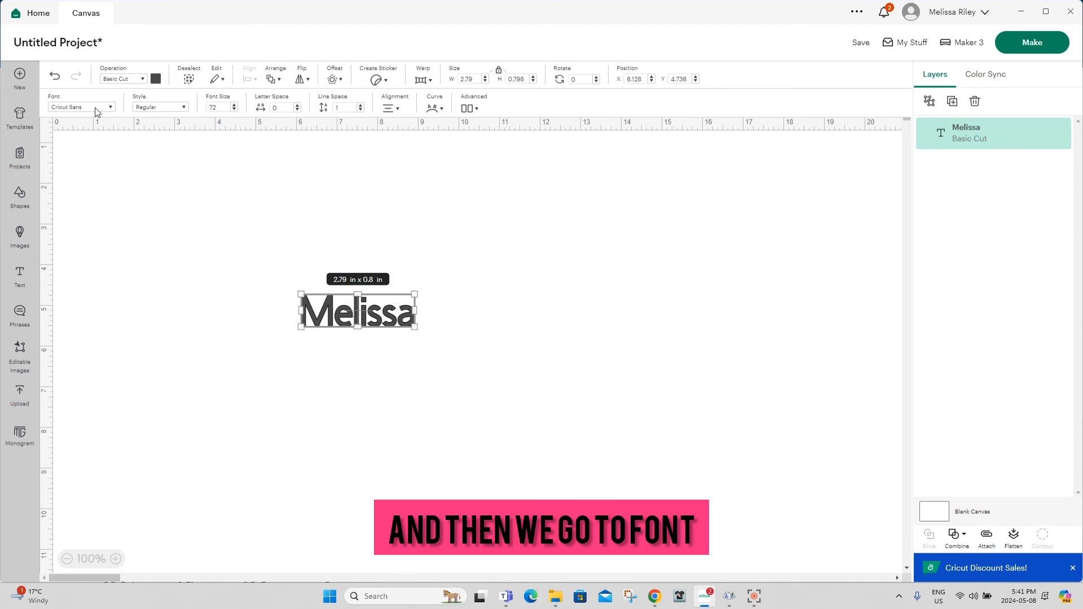
# Step: Search the system fonts for "joseph" and apply the josephsophia font to the name text
pyautogui.click(96, 107)
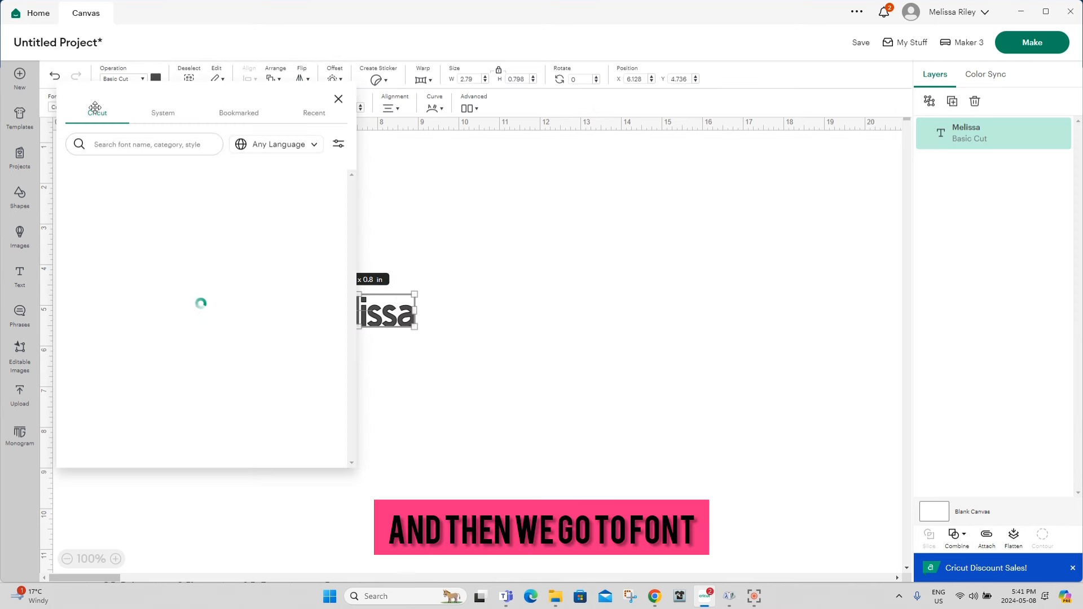
pyautogui.click(167, 119)
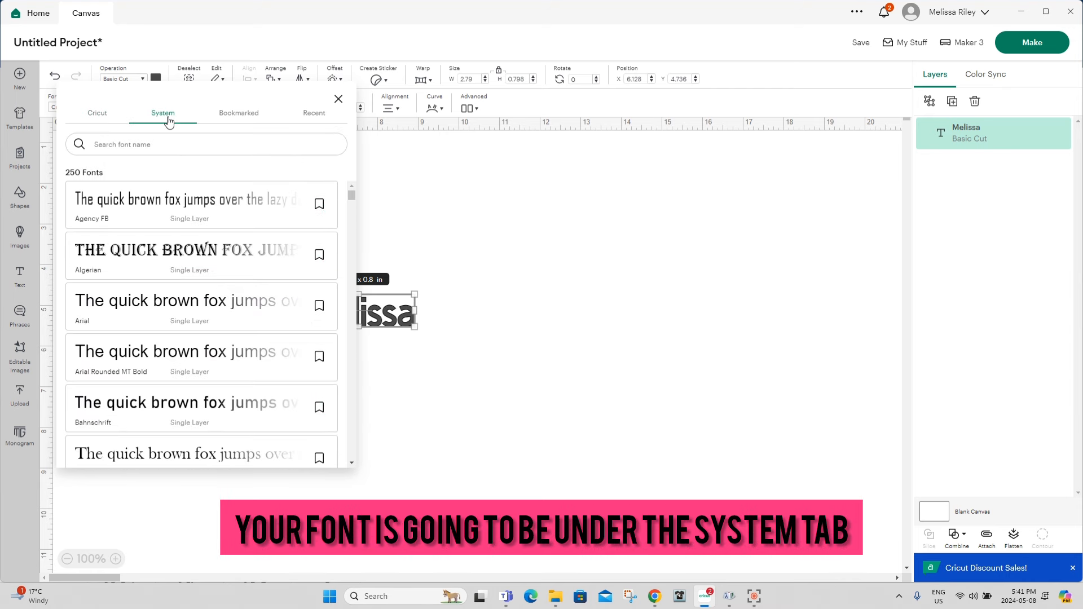
pyautogui.click(152, 144)
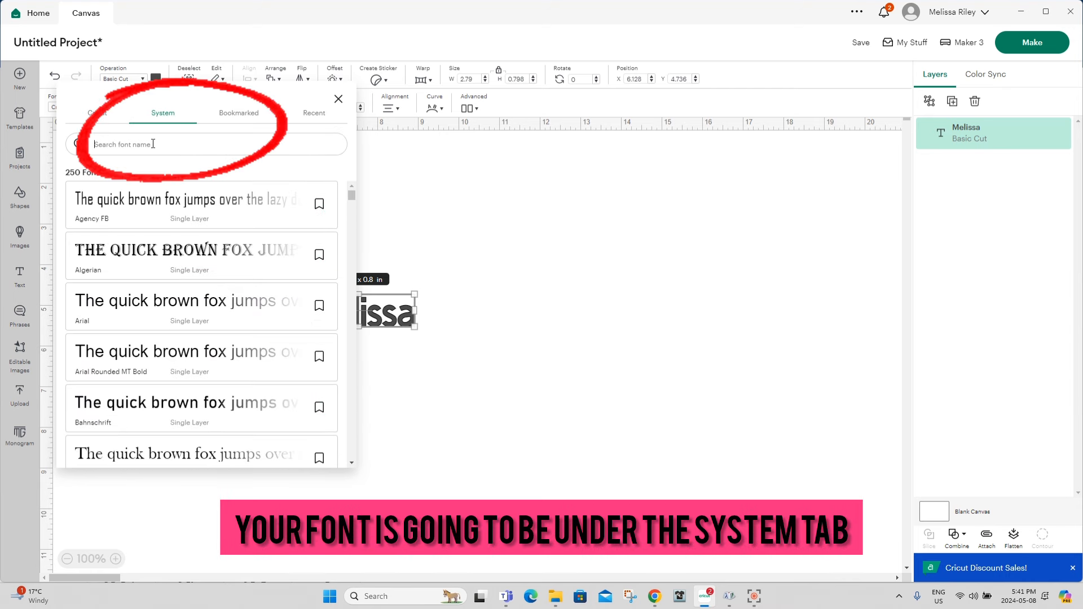
pyautogui.write('j')
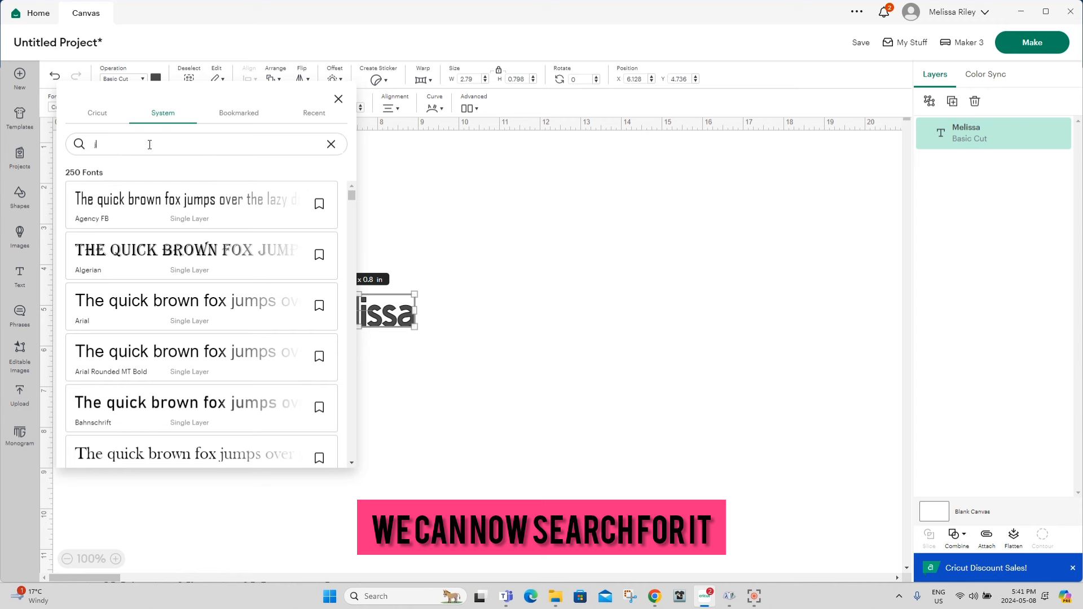
pyautogui.write('oseph')
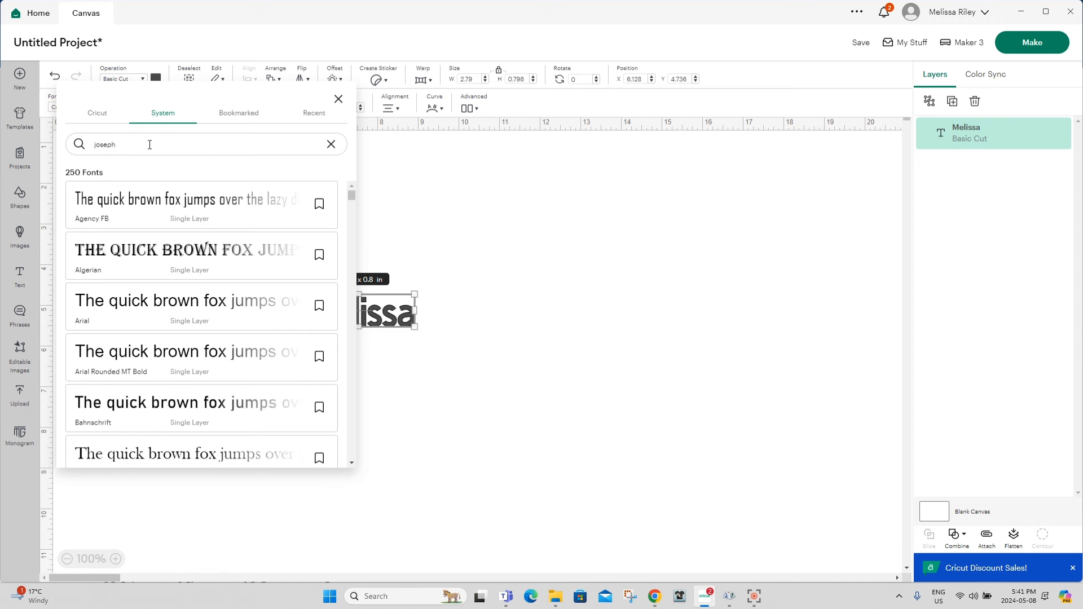
pyautogui.click(93, 204)
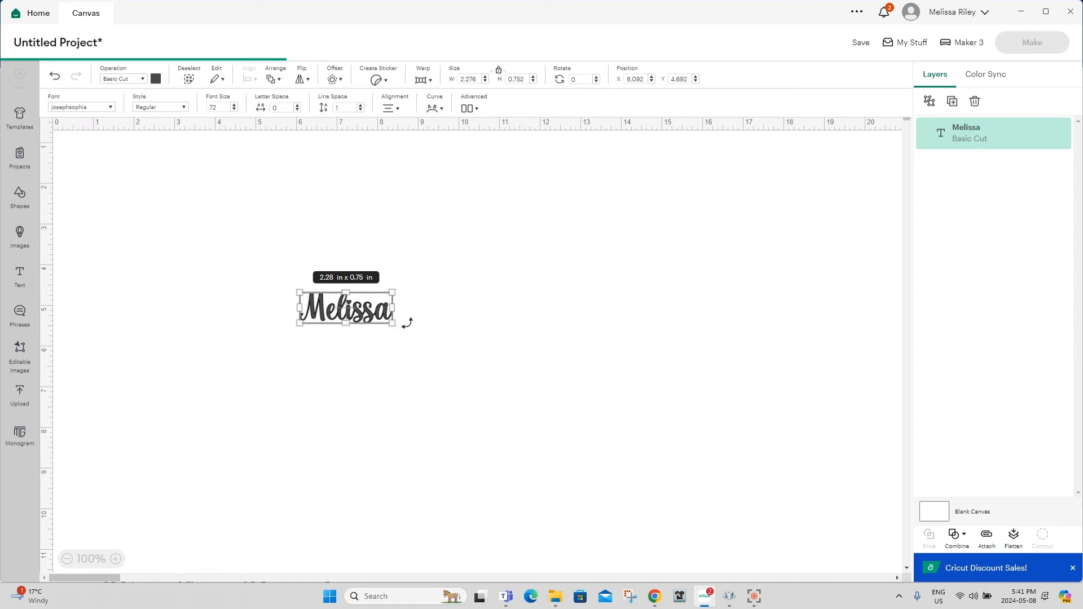
# Step: Enlarge the name text to about 7.62 x 2.52 in and move it to about X 5.13, Y 3.98
pyautogui.moveTo(406, 323); pyautogui.dragTo(622, 395)
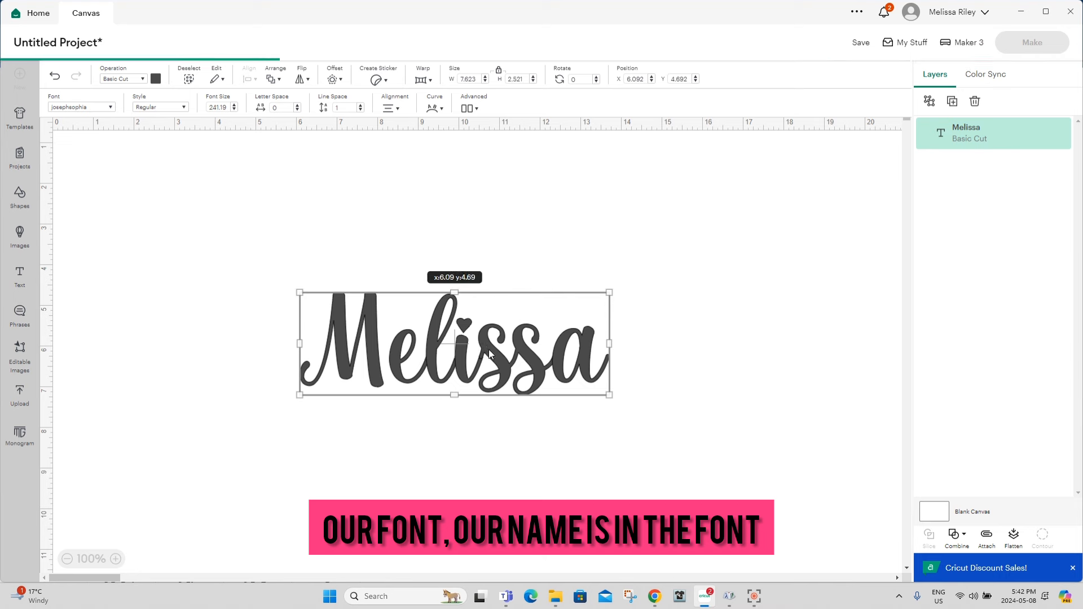
pyautogui.moveTo(489, 354); pyautogui.dragTo(410, 331)
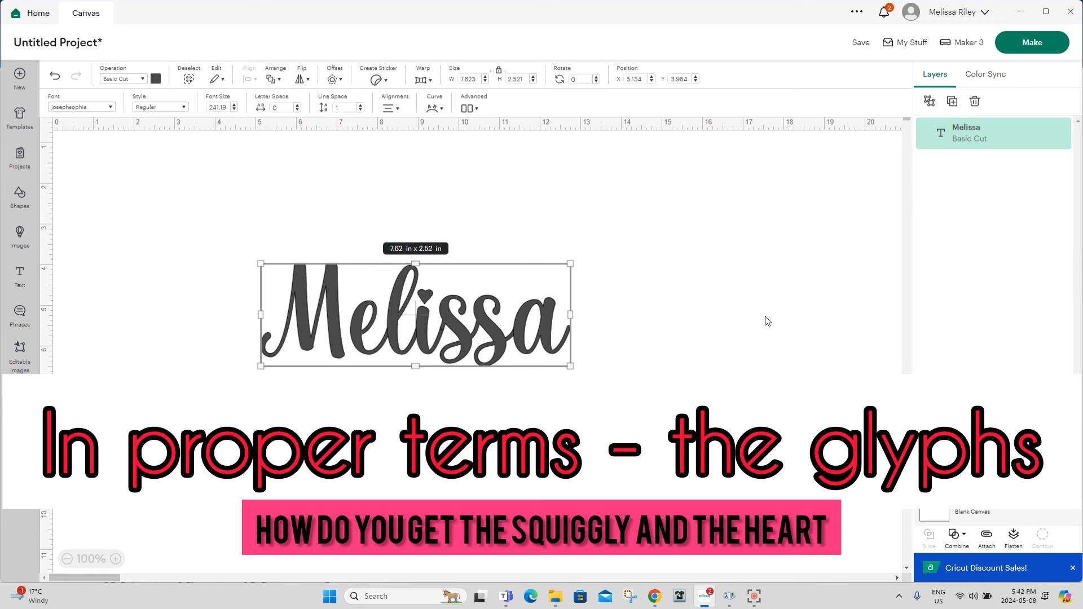
# Step: Open the Windows Character Map and choose josephsophia as its font
pyautogui.click(329, 599)
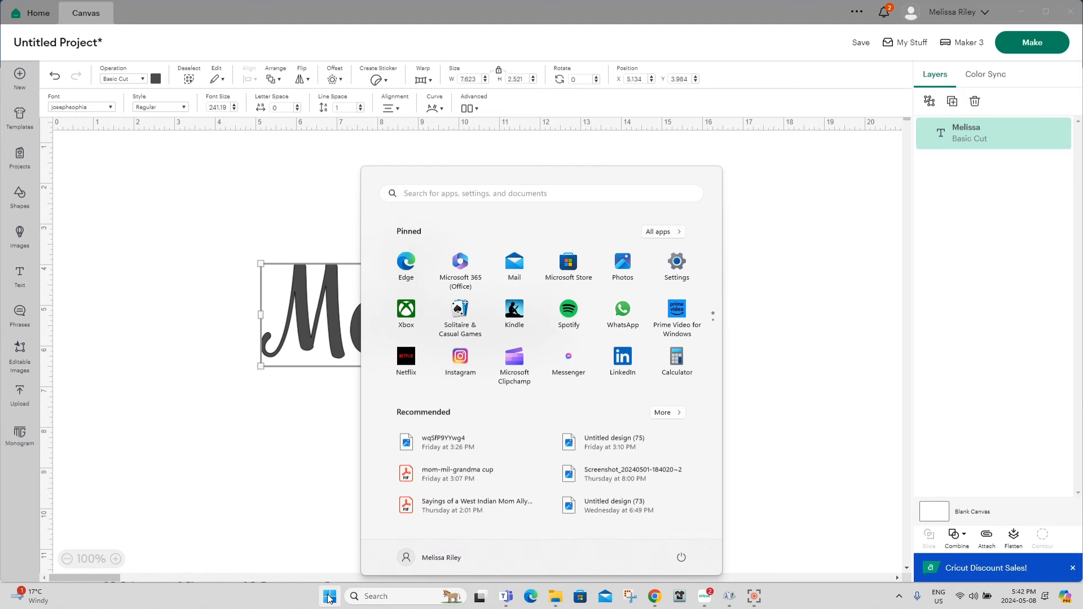
pyautogui.write('char')
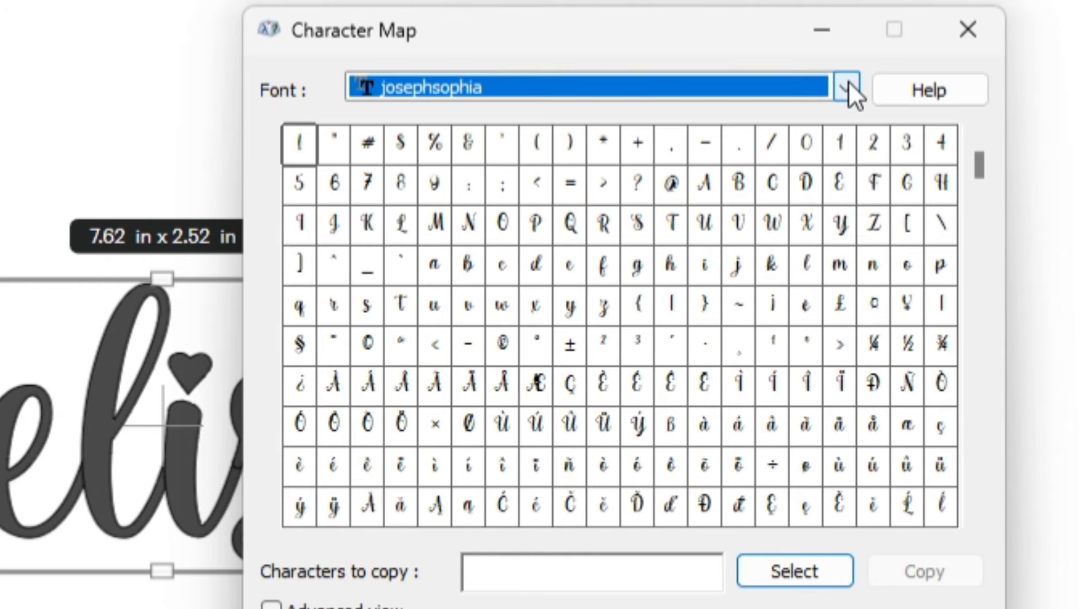
pyautogui.click(846, 87)
pyautogui.scroll(8, 697, 271)
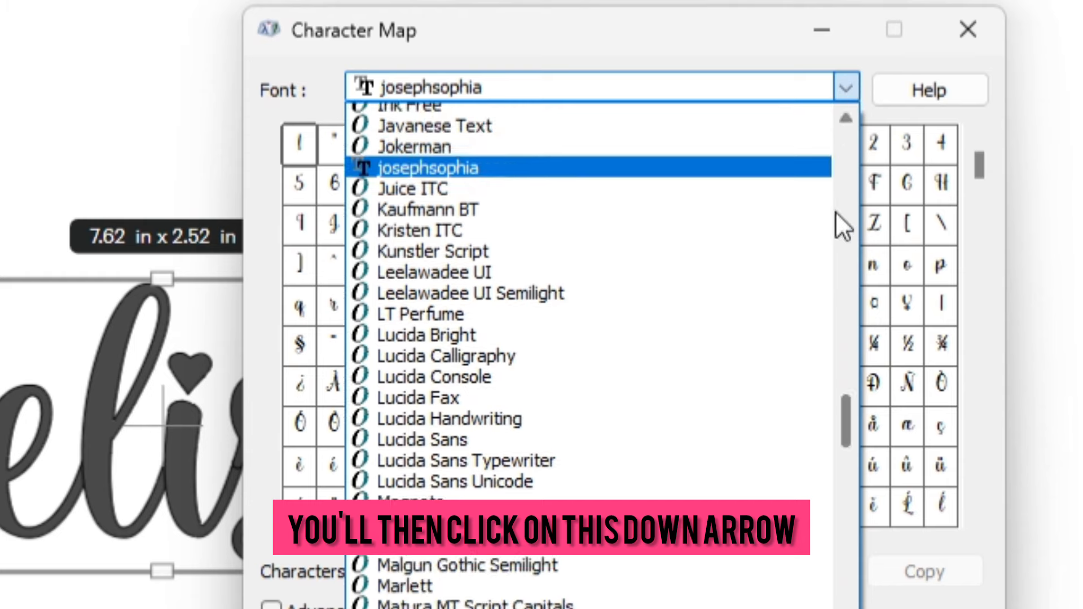
pyautogui.scroll(-4, 695, 270)
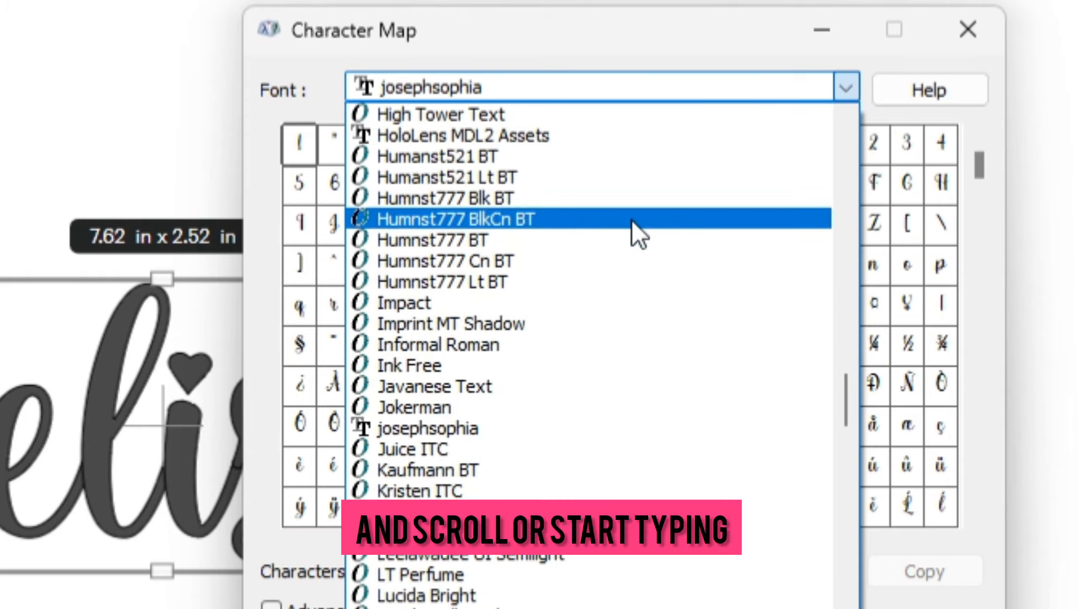
pyautogui.write('jos')
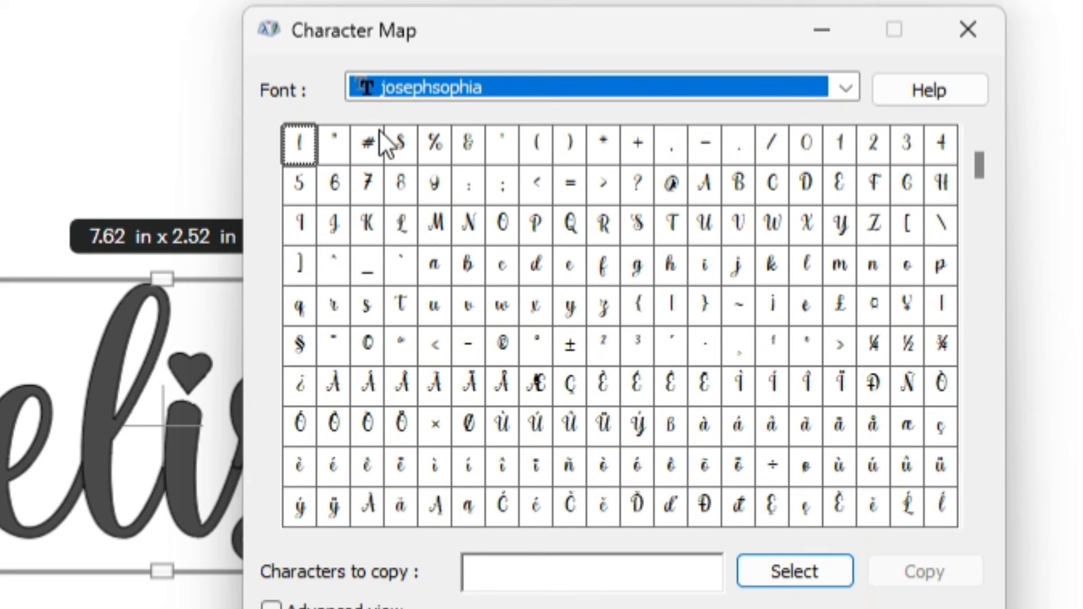
pyautogui.click(459, 87)
pyautogui.click(460, 88)
# Step: Examine the heart-tailed letters and the leading and trailing squiggle letters at the end of the josephsophia character grid
pyautogui.click(979, 513)
pyautogui.click(980, 513)
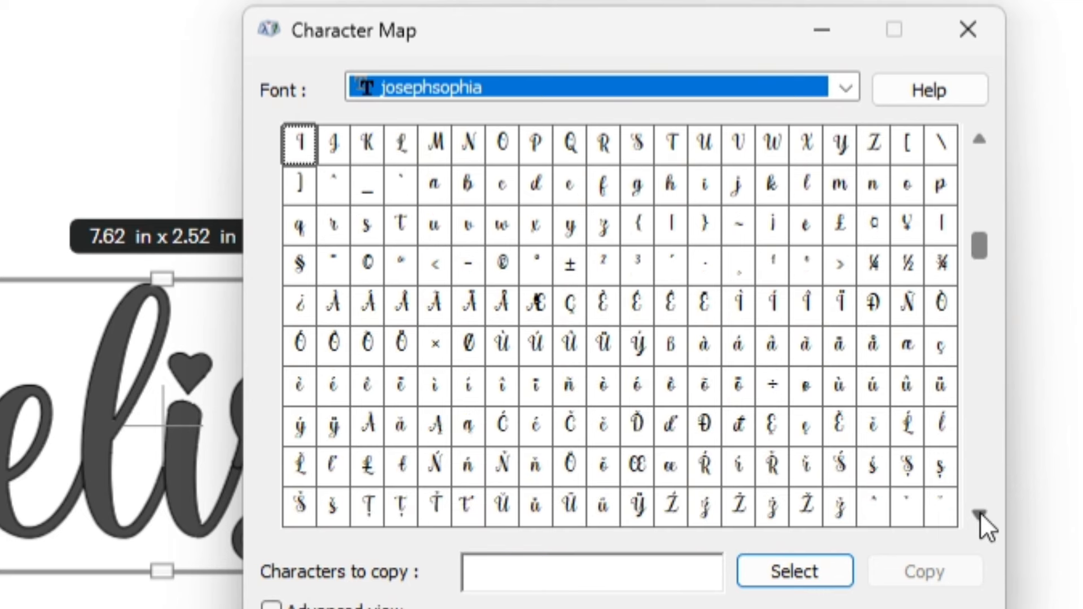
pyautogui.click(980, 512)
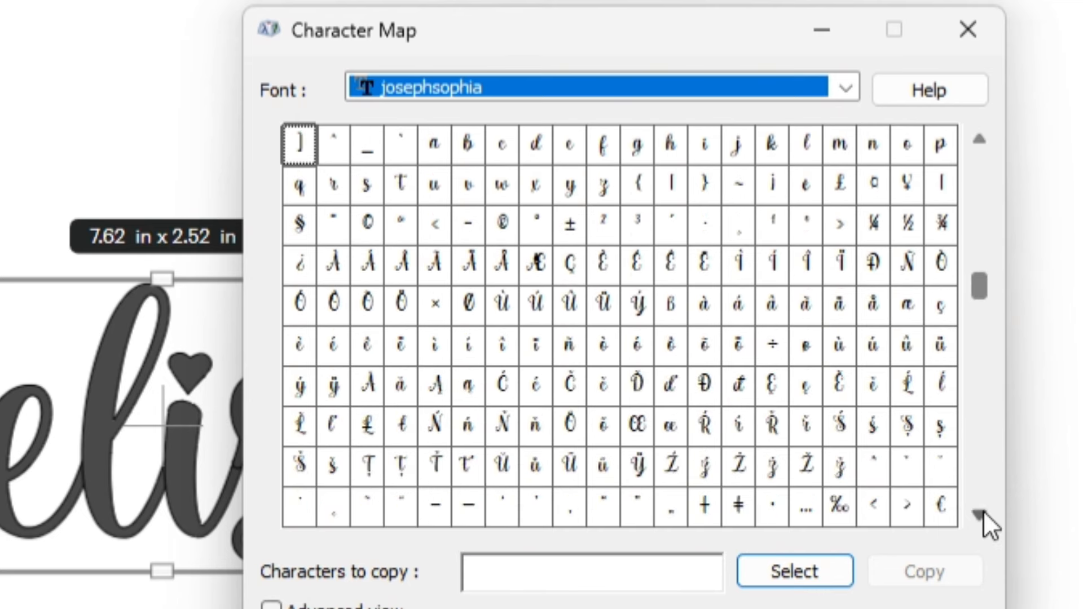
pyautogui.click(980, 512)
pyautogui.click(980, 512)
pyautogui.click(981, 512)
pyautogui.click(980, 512)
pyautogui.click(980, 512)
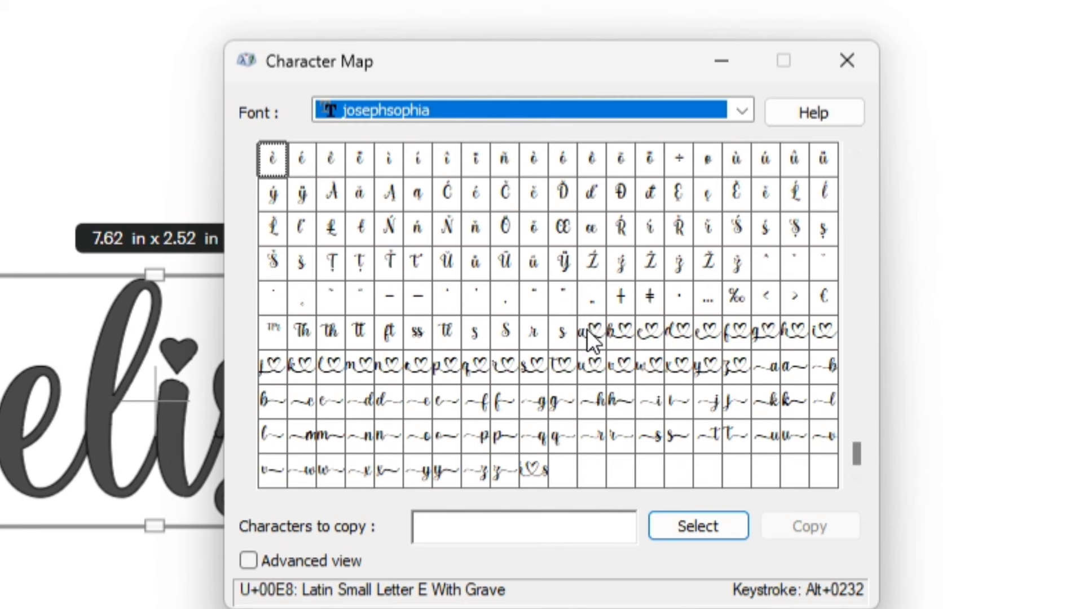
pyautogui.click(671, 343)
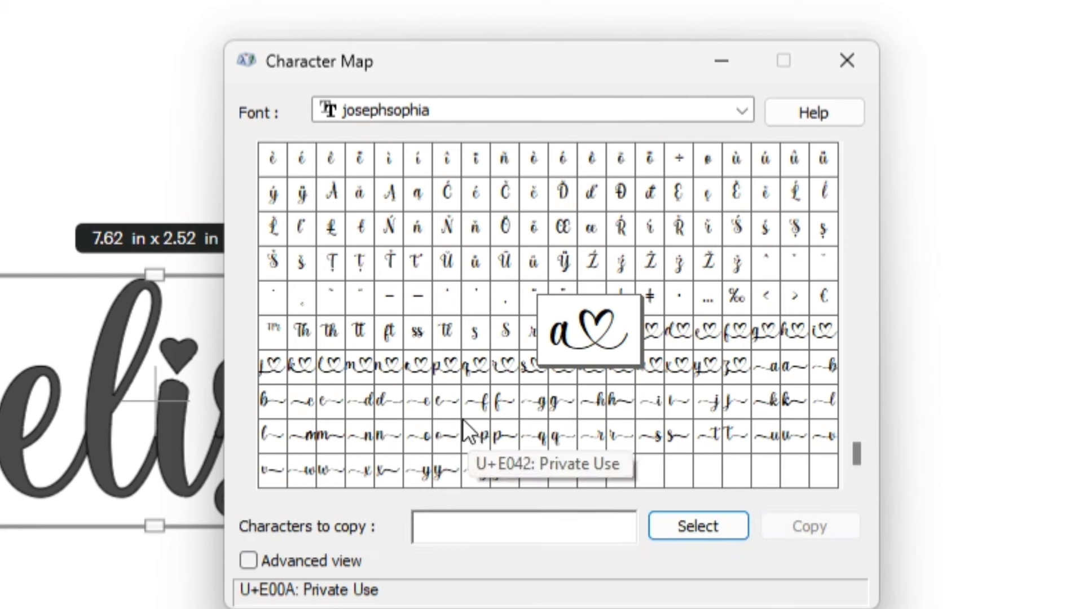
pyautogui.click(474, 405)
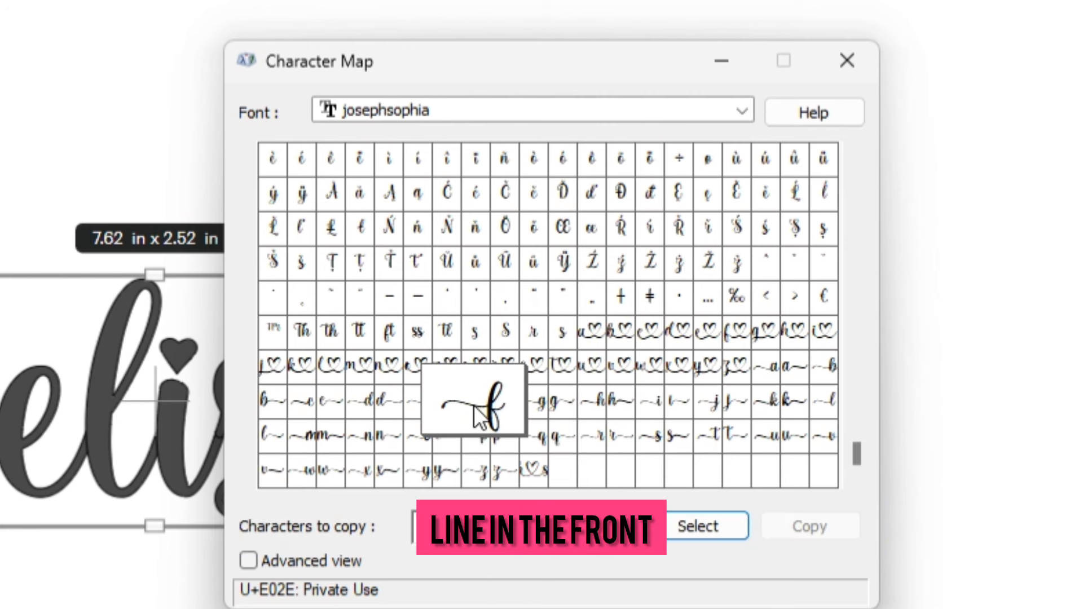
pyautogui.click(568, 408)
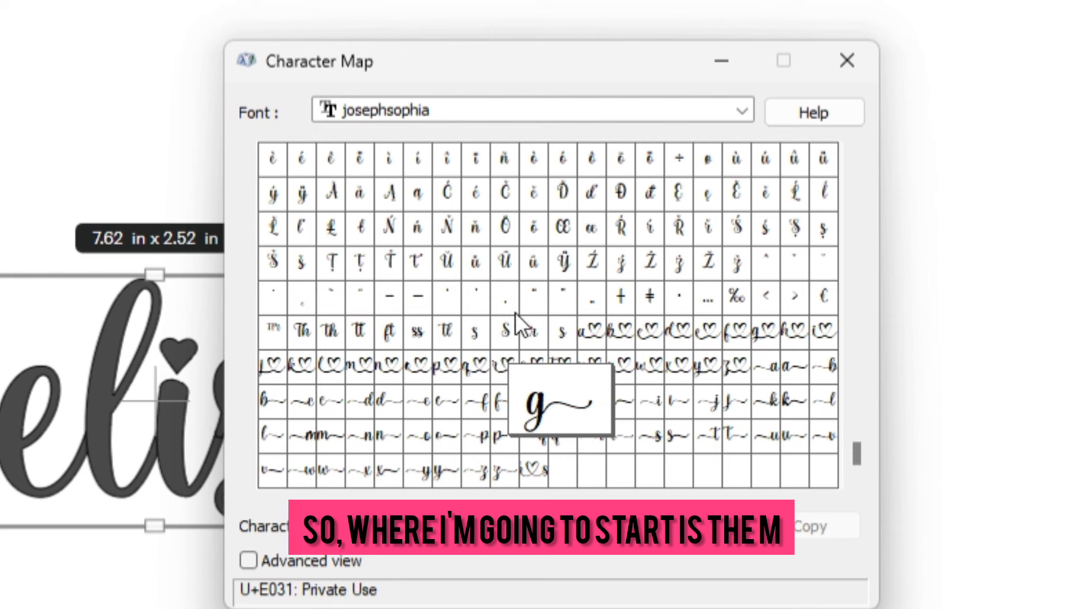
# Step: Copy the m glyph with the leading squiggle and replace the name's first letter with it in Cricut Design Space
pyautogui.click(308, 447)
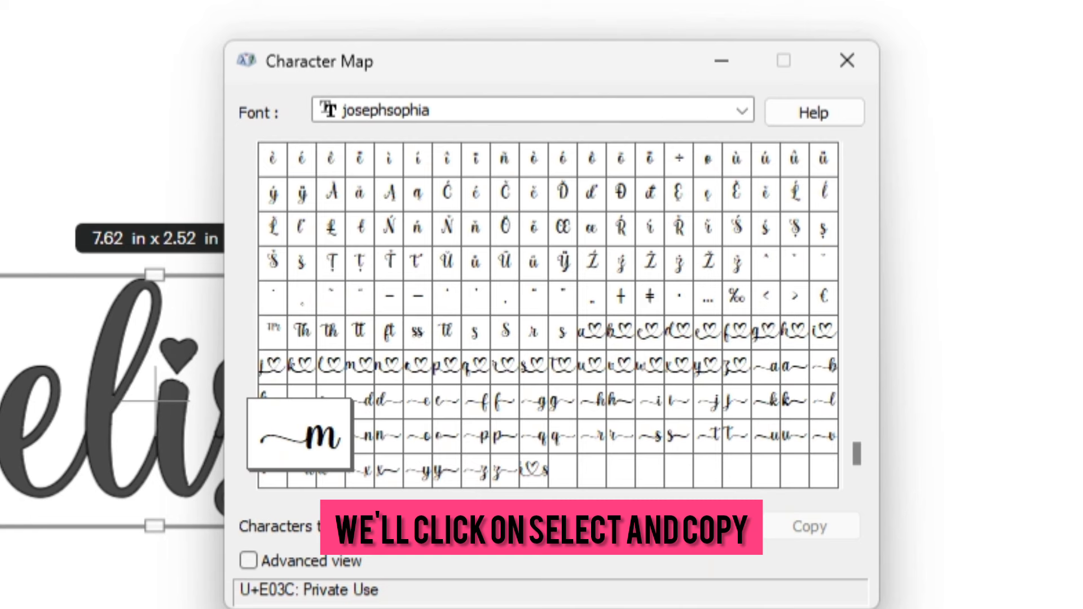
pyautogui.click(733, 526)
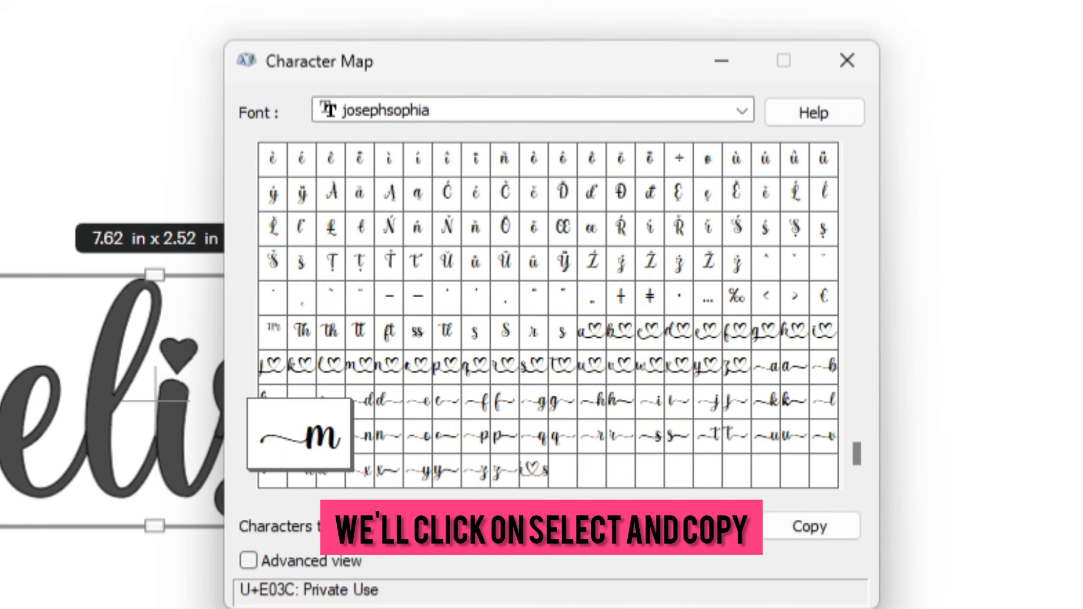
pyautogui.click(808, 530)
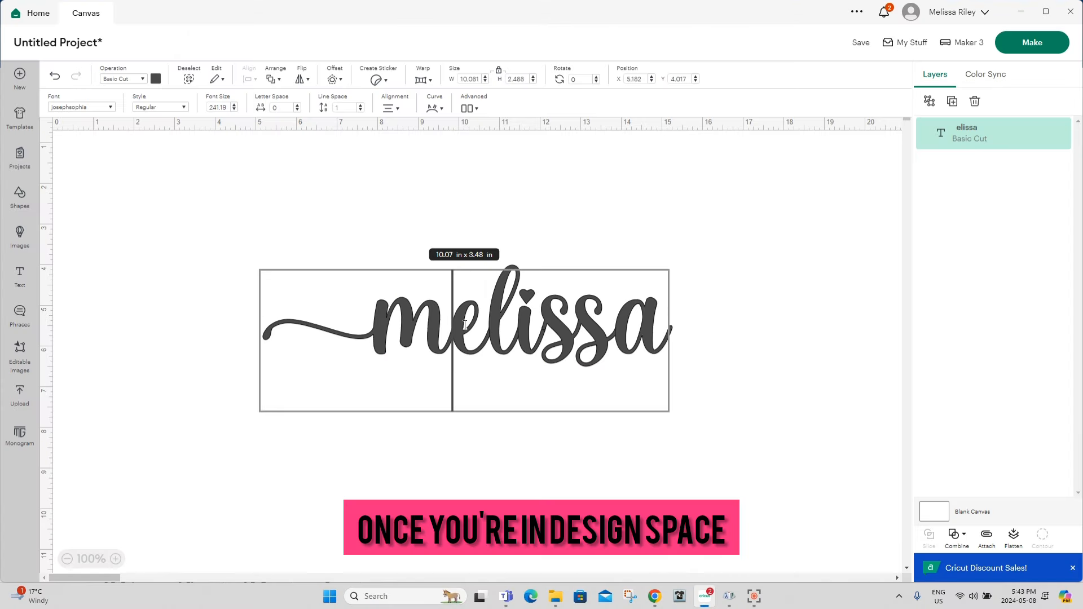
pyautogui.hotkey('shift', 'Left')
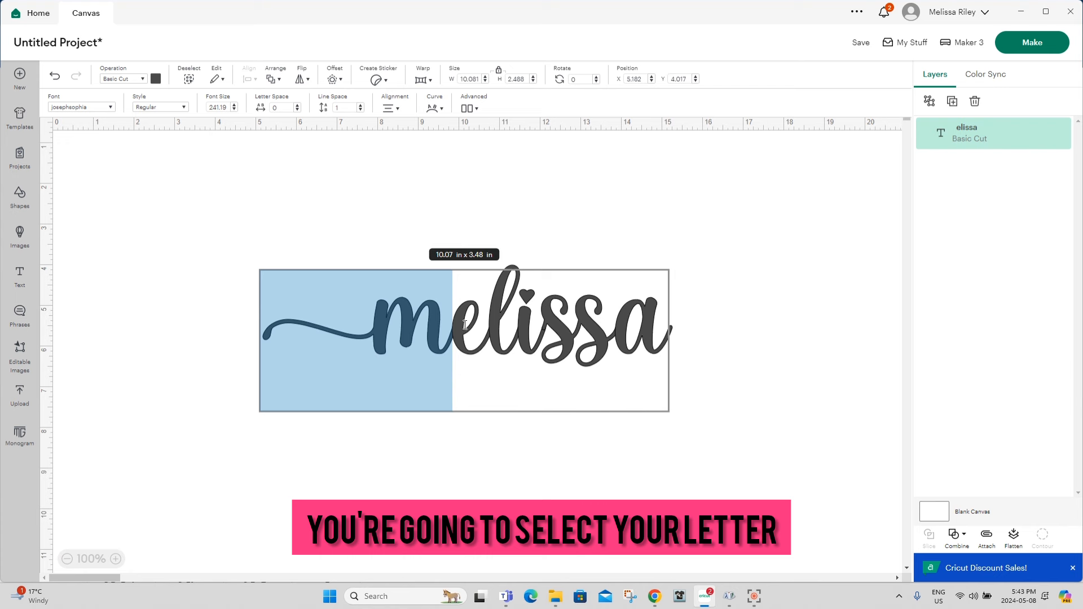
pyautogui.hotkey('ctrl', 'v')
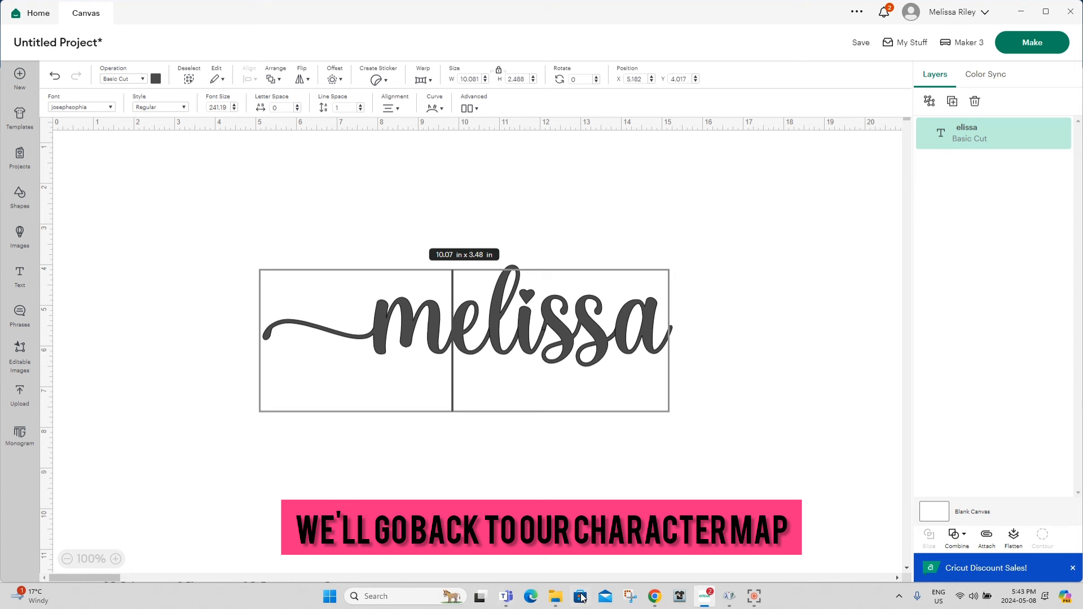
# Step: Return to Character Map and replace the characters to copy with the a glyph that ends in a heart
pyautogui.click(730, 596)
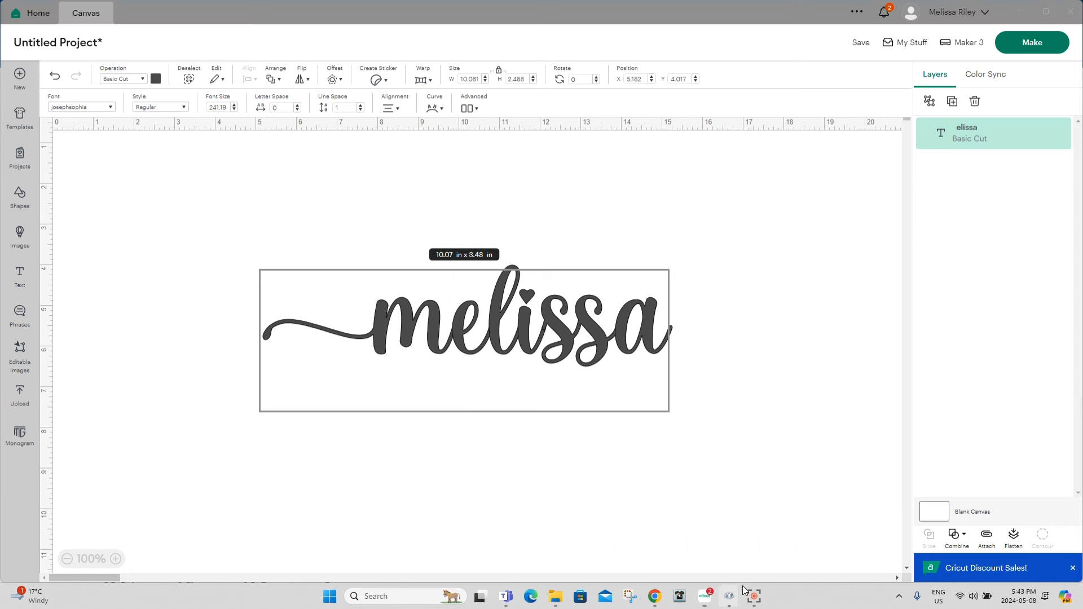
pyautogui.click(768, 541)
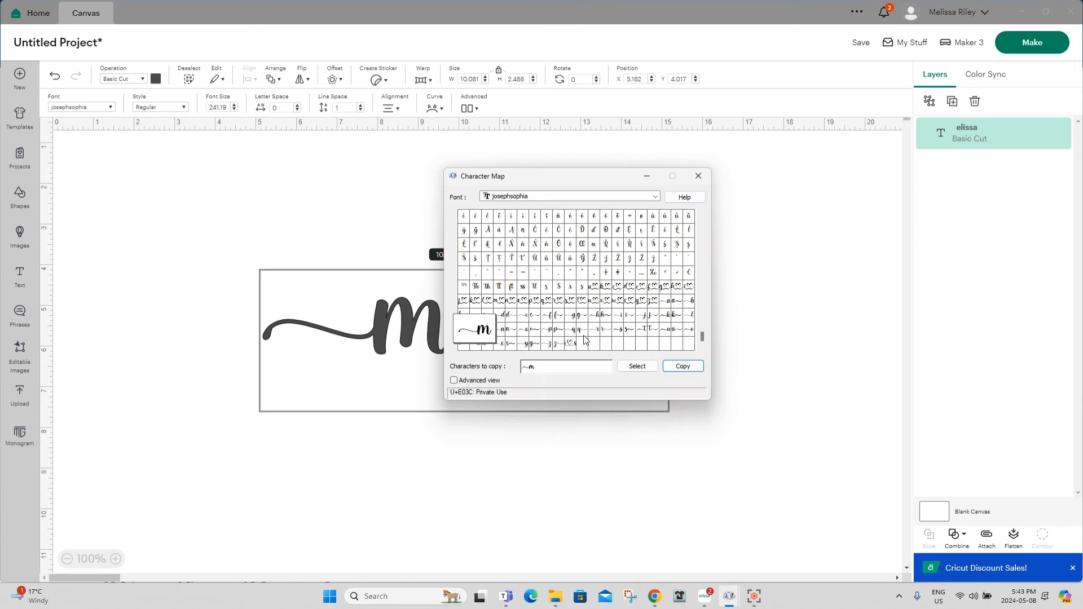
pyautogui.click(597, 288)
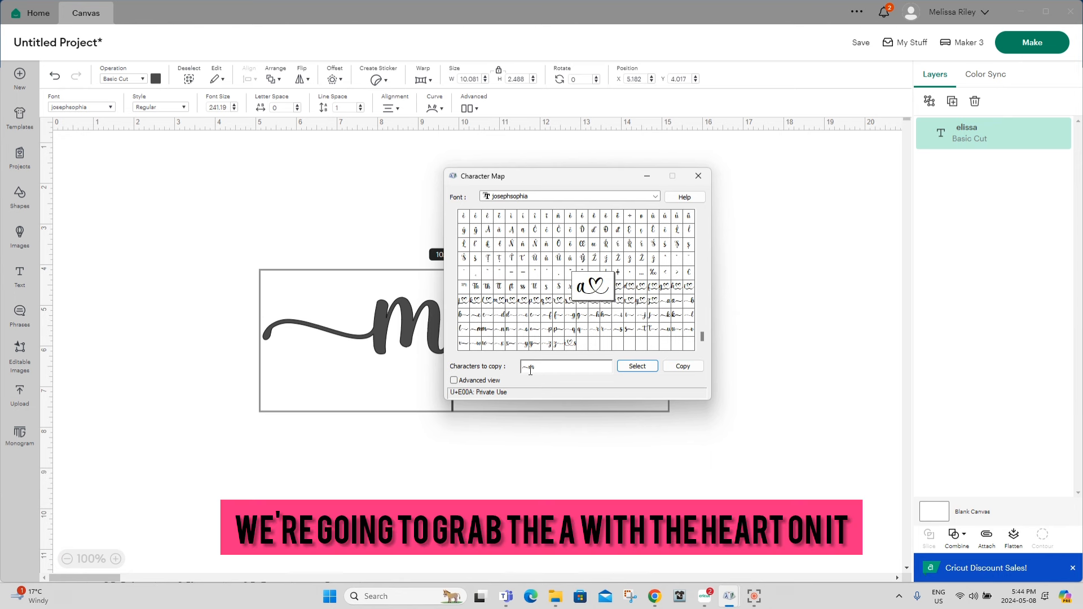
pyautogui.moveTo(537, 367); pyautogui.dragTo(521, 366)
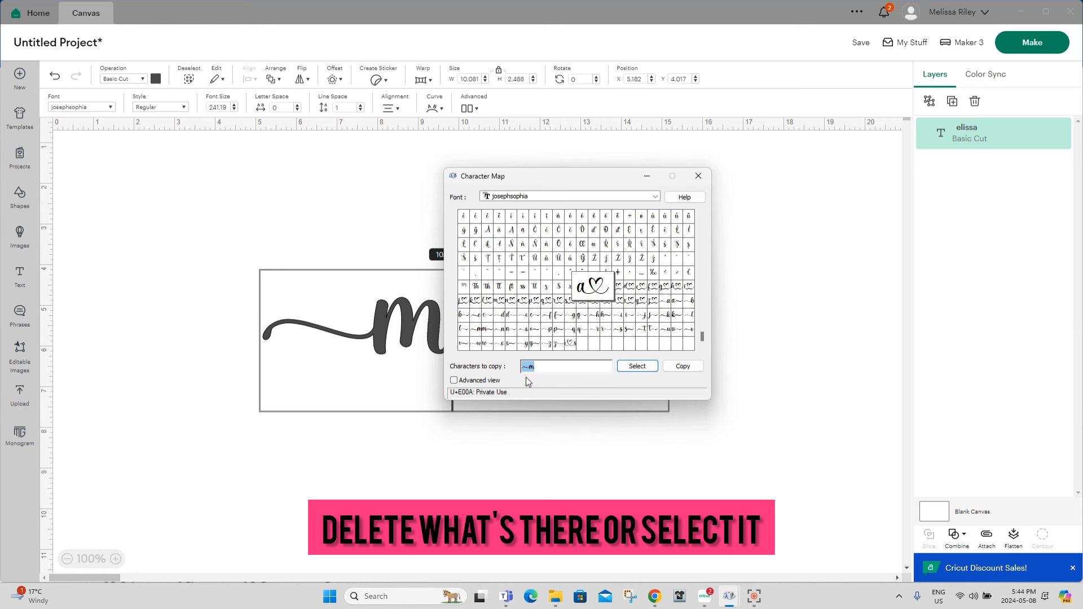
pyautogui.click(634, 367)
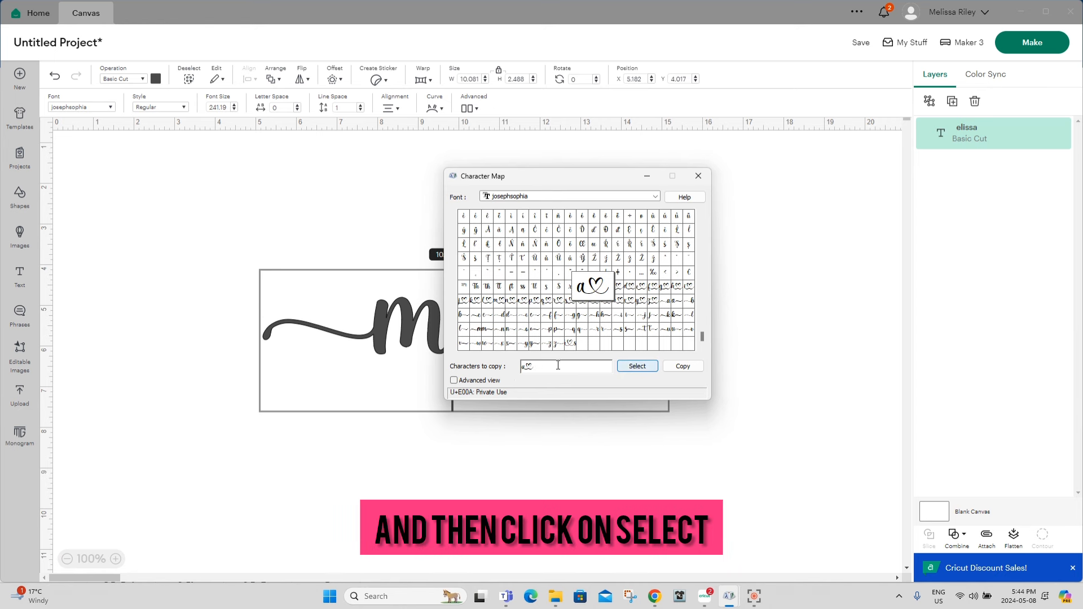
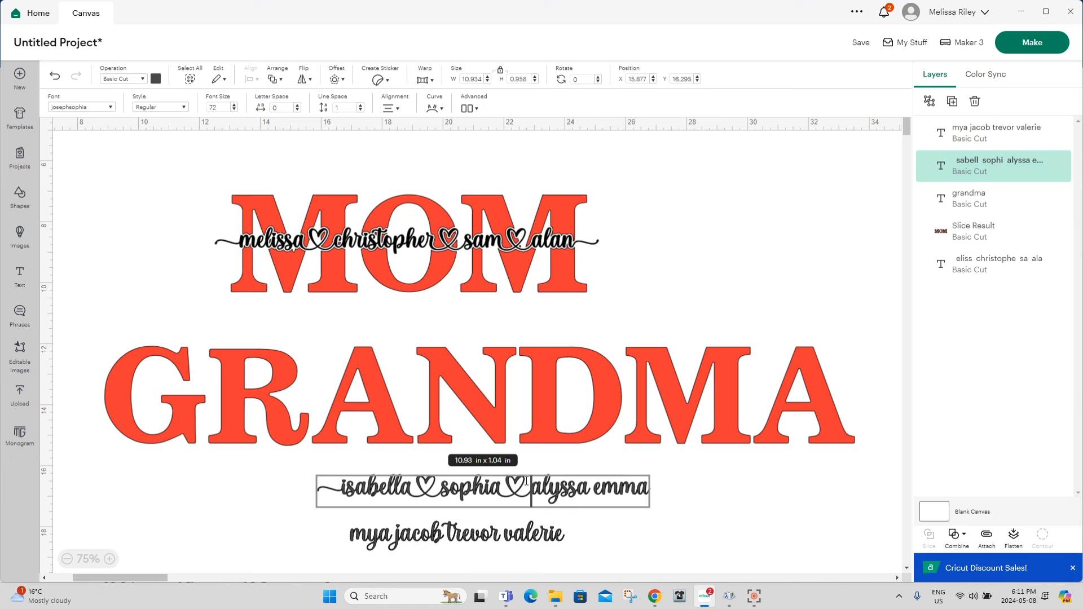
# Step: Replace the last letter of the third name in the upper name line with the copied heart-tailed a glyph
pyautogui.press('Right')
pyautogui.press('Right')
pyautogui.press('Right')
pyautogui.press('Right')
pyautogui.press('Right')
pyautogui.hotkey('shift', 'Right')
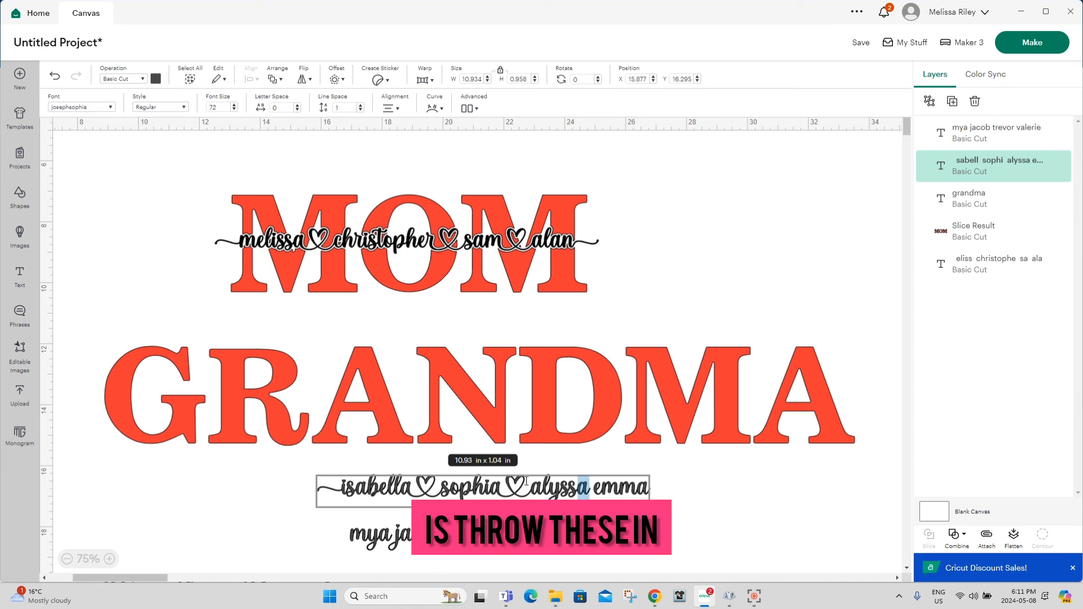
pyautogui.hotkey('ctrl', 'v')
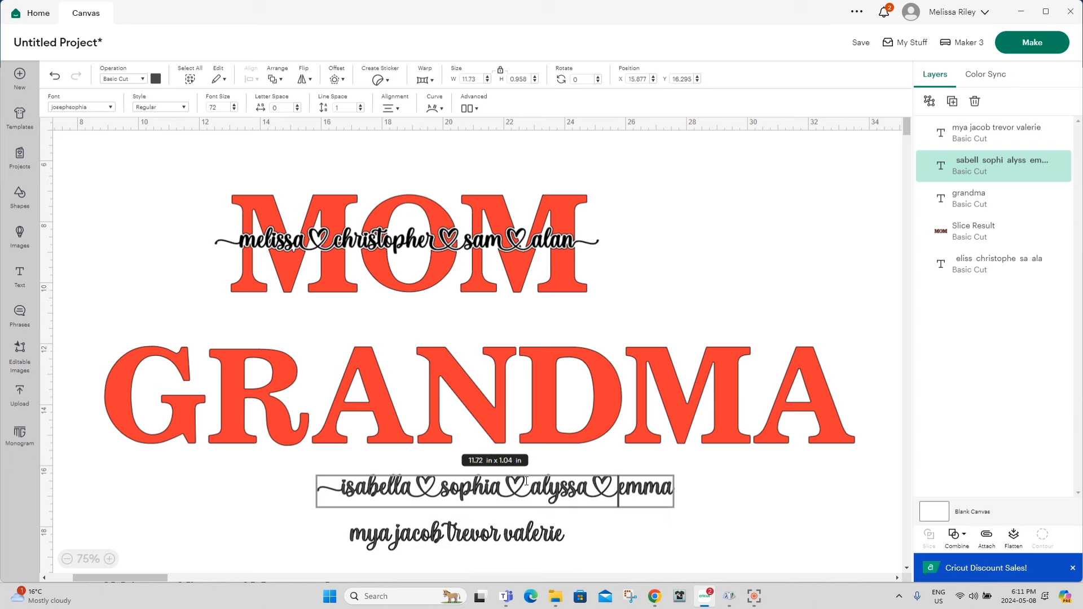
# Step: Copy the trailing-squiggle a glyph from Character Map and paste it over the last letter of the upper line's fourth name
pyautogui.press('Right')
pyautogui.press('Right')
pyautogui.press('Right')
pyautogui.press('Right')
pyautogui.click(729, 596)
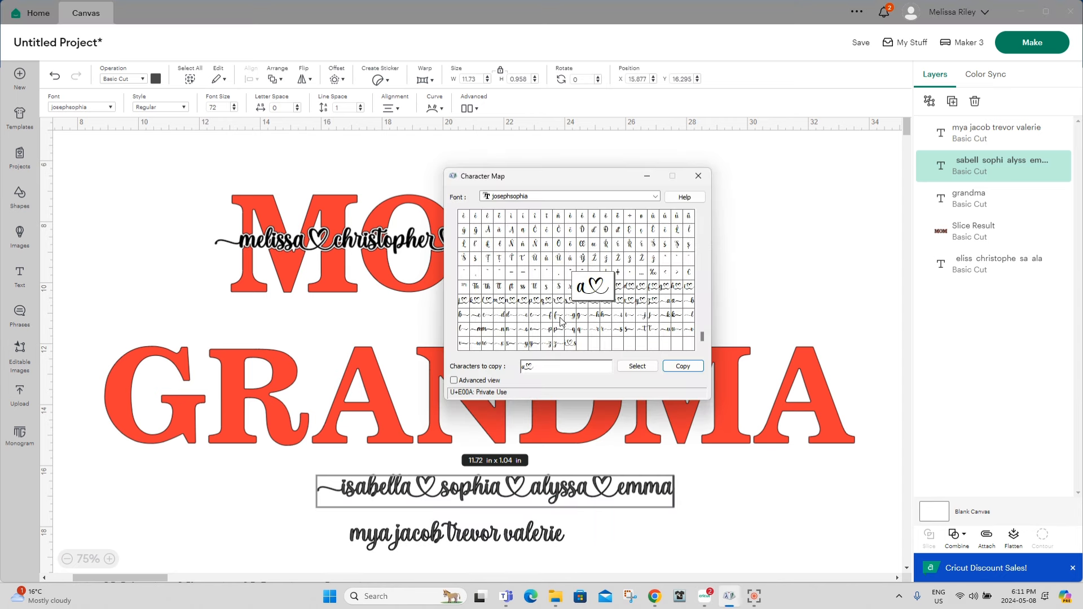
pyautogui.click(675, 306)
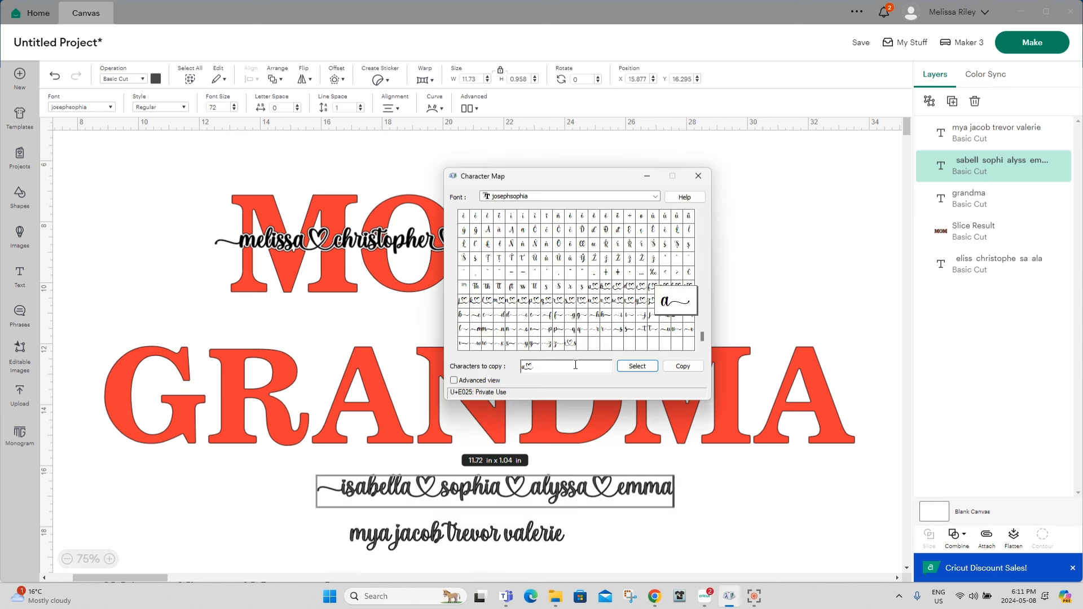
pyautogui.click(636, 366)
pyautogui.click(681, 366)
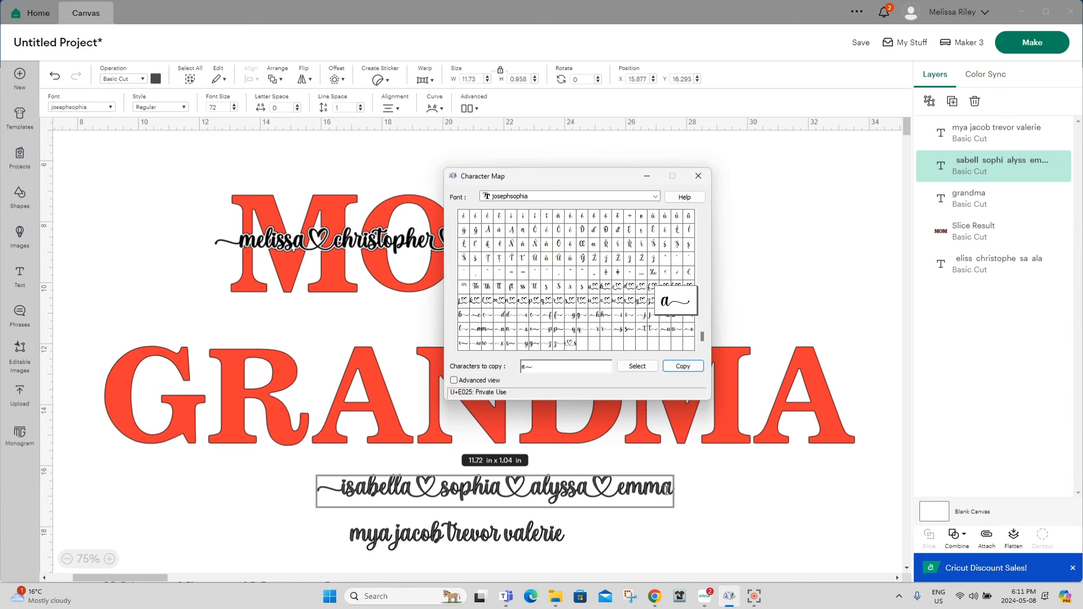
pyautogui.hotkey('alt', 'Tab')
pyautogui.hotkey('ctrl', 'v')
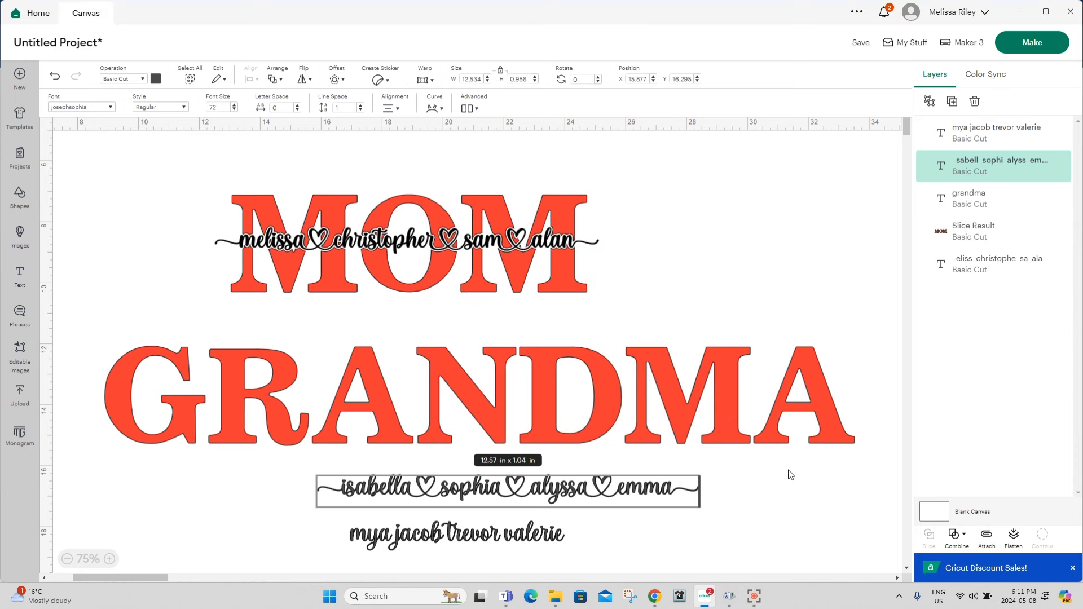
# Step: Copy the heart-tailed a glyph from the upper line and use it as the last letter of the lower line's first name
pyautogui.moveTo(454, 533); pyautogui.dragTo(513, 526)
pyautogui.moveTo(439, 490); pyautogui.dragTo(402, 489)
pyautogui.hotkey('ctrl', 'c')
pyautogui.hotkey('ctrl', 'v')
pyautogui.press('Delete')
# Step: Try ending the lower line's second name with the trailing-squiggle b glyph from Character Map
pyautogui.click(729, 596)
pyautogui.click(464, 314)
pyautogui.doubleClick(520, 532)
pyautogui.moveTo(525, 532); pyautogui.dragTo(515, 532)
pyautogui.hotkey('ctrl', 'v')
pyautogui.press('Delete')
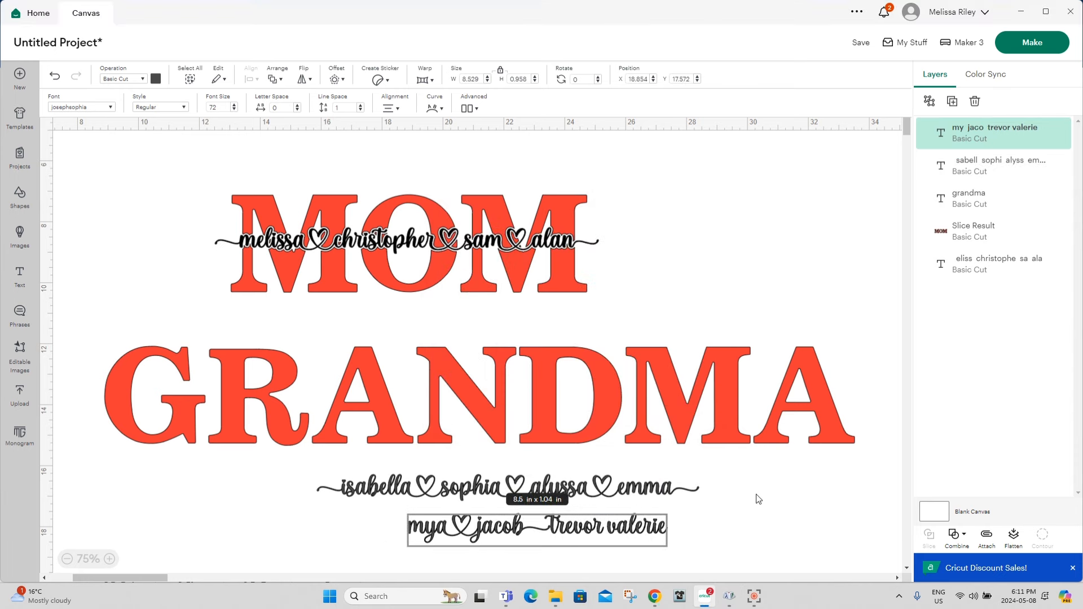
# Step: End the lower line's second name with the heart-tailed b glyph instead, and pick the heart-tailed r glyph in Character Map
pyautogui.click(730, 597)
pyautogui.click(605, 286)
pyautogui.click(637, 369)
pyautogui.click(682, 366)
pyautogui.click(813, 523)
pyautogui.press('BackSpace')
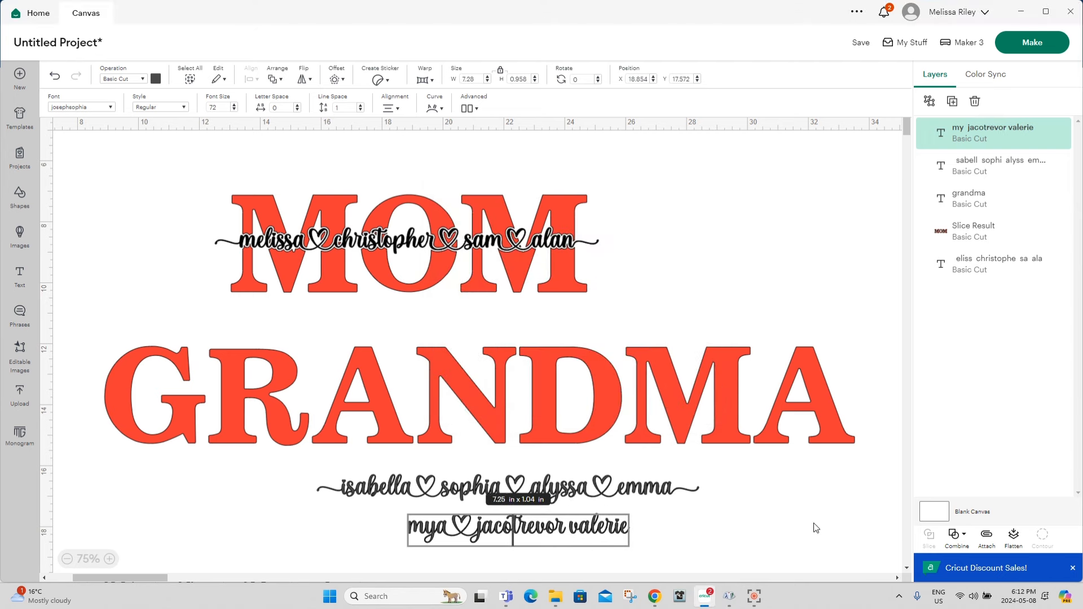
pyautogui.hotkey('ctrl', 'v')
pyautogui.press('Left')
pyautogui.press('BackSpace')
pyautogui.click(730, 596)
pyautogui.click(560, 301)
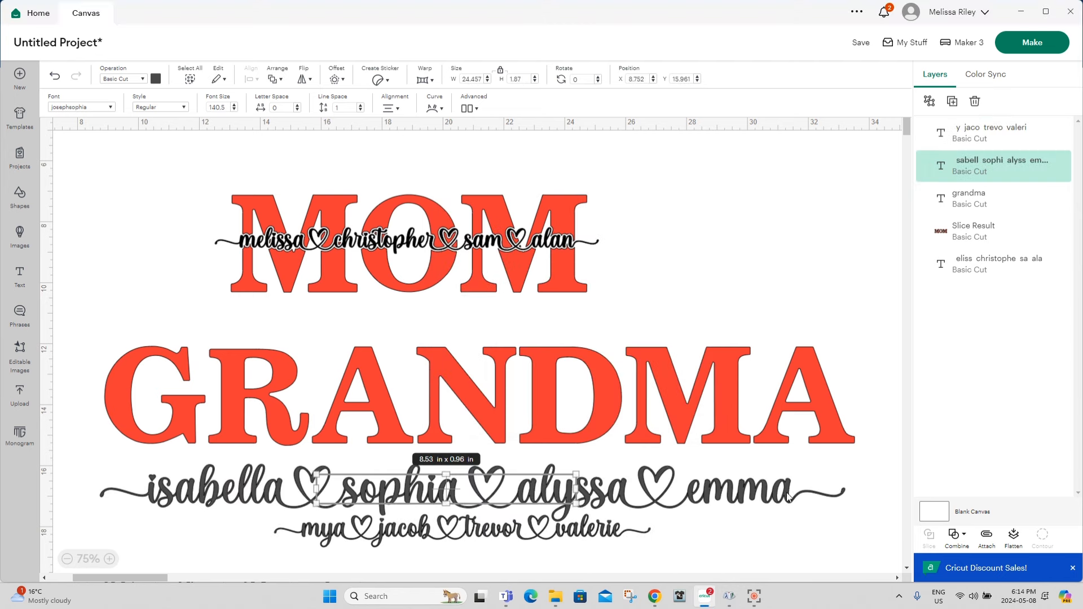
# Step: Resize the upper name line to about 13.95 x 1.07 in and place it just above the lower name line
pyautogui.moveTo(576, 504); pyautogui.dragTo(428, 487)
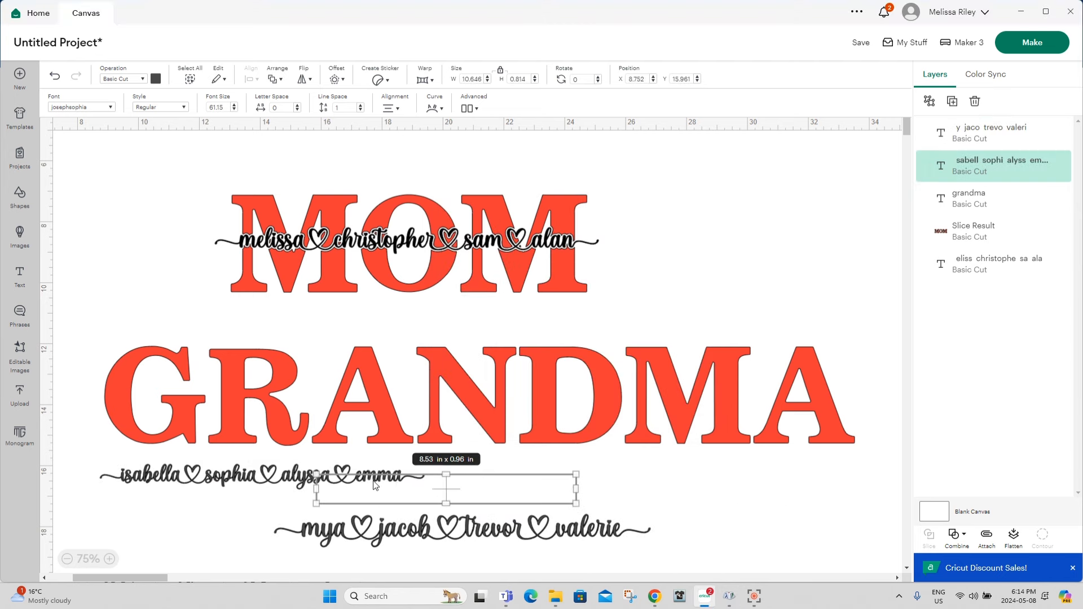
pyautogui.moveTo(251, 481); pyautogui.dragTo(424, 500)
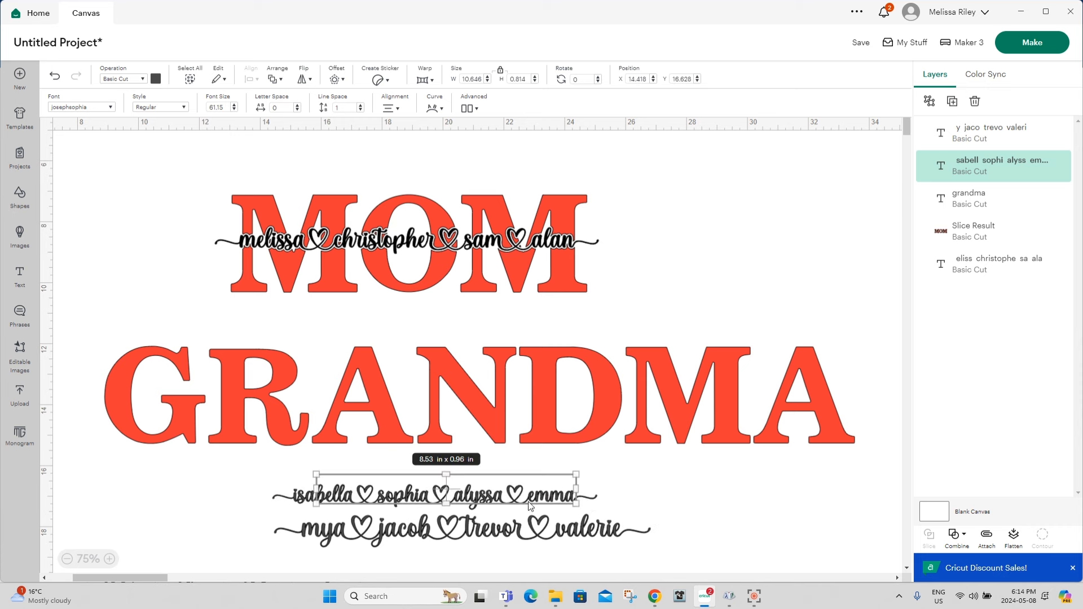
pyautogui.moveTo(580, 499); pyautogui.dragTo(691, 507)
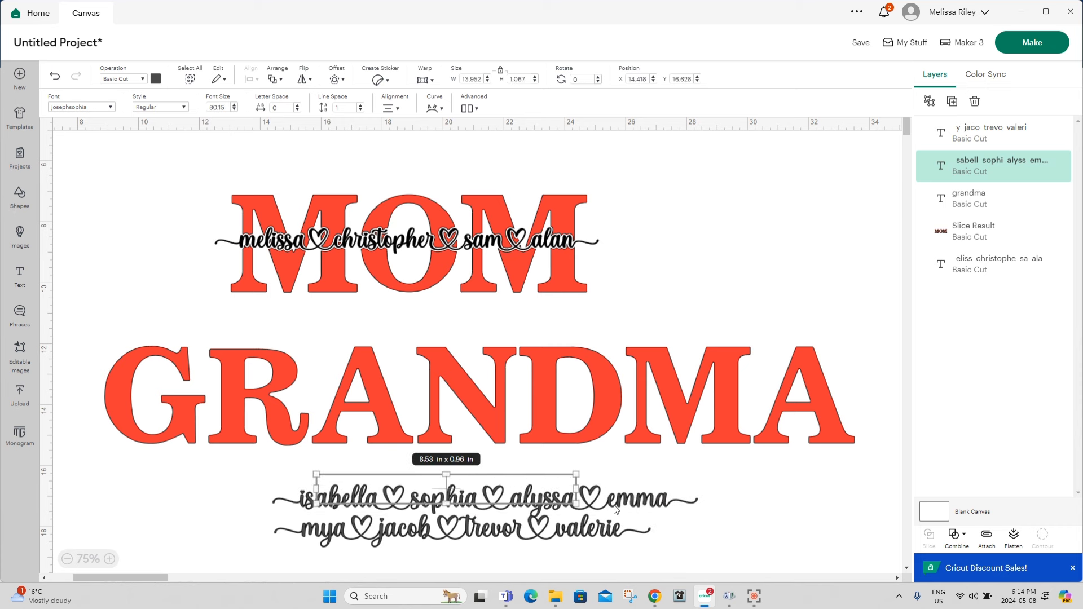
pyautogui.moveTo(616, 509)
pyautogui.mouseDown()
pyautogui.moveTo(571, 508)
pyautogui.moveTo(599, 511)
pyautogui.mouseUp()
pyautogui.click(695, 516)
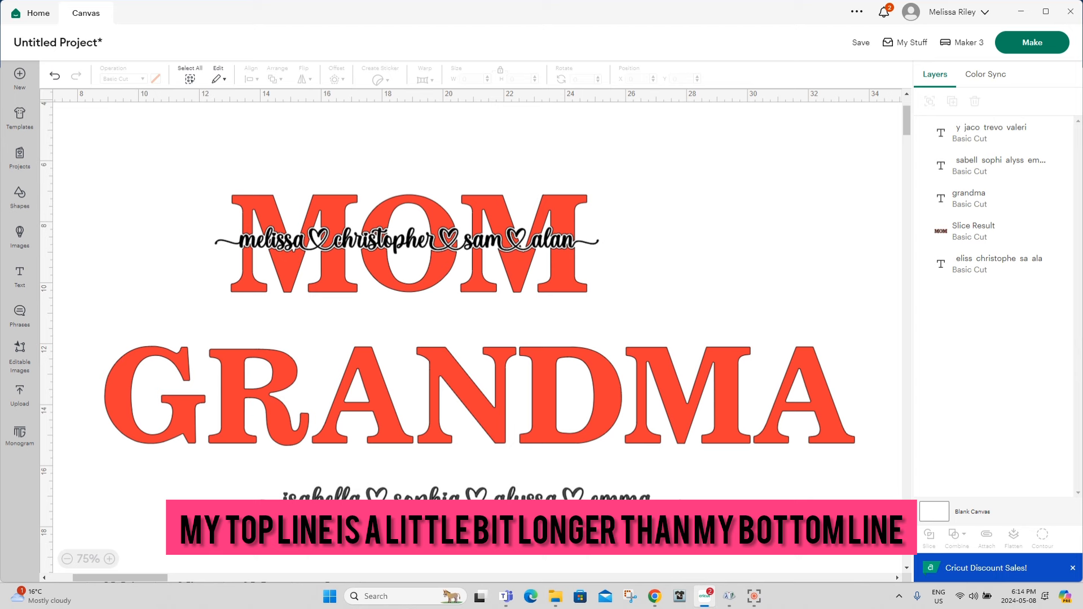
# Step: Reposition the lower name line beneath the upper one, select both lines together and open the alignment options
pyautogui.moveTo(584, 542); pyautogui.dragTo(557, 527)
pyautogui.click(232, 521)
pyautogui.moveTo(226, 496); pyautogui.dragTo(636, 545)
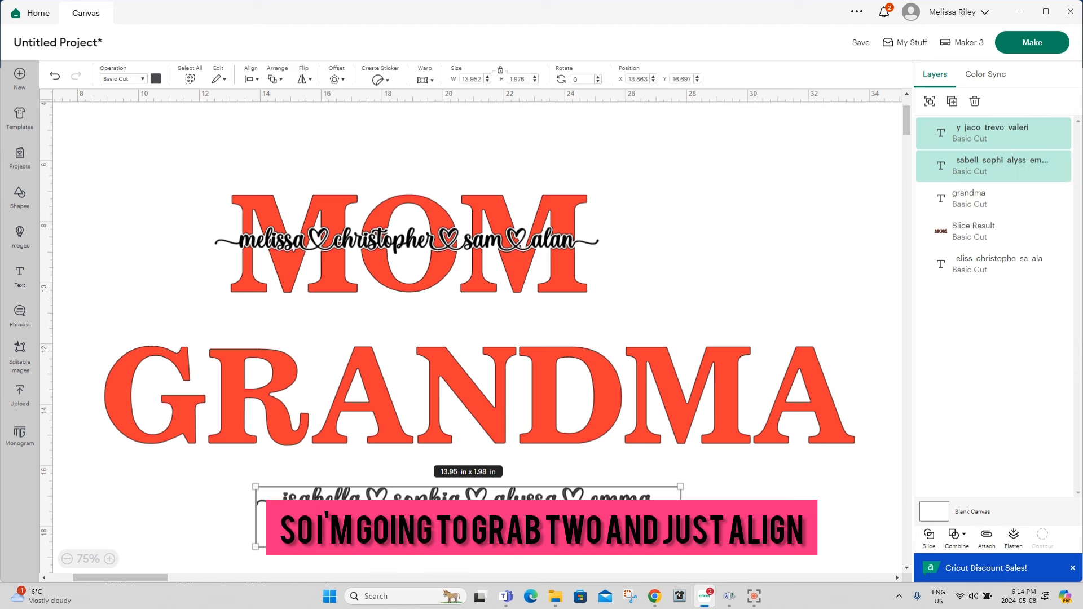
pyautogui.click(251, 80)
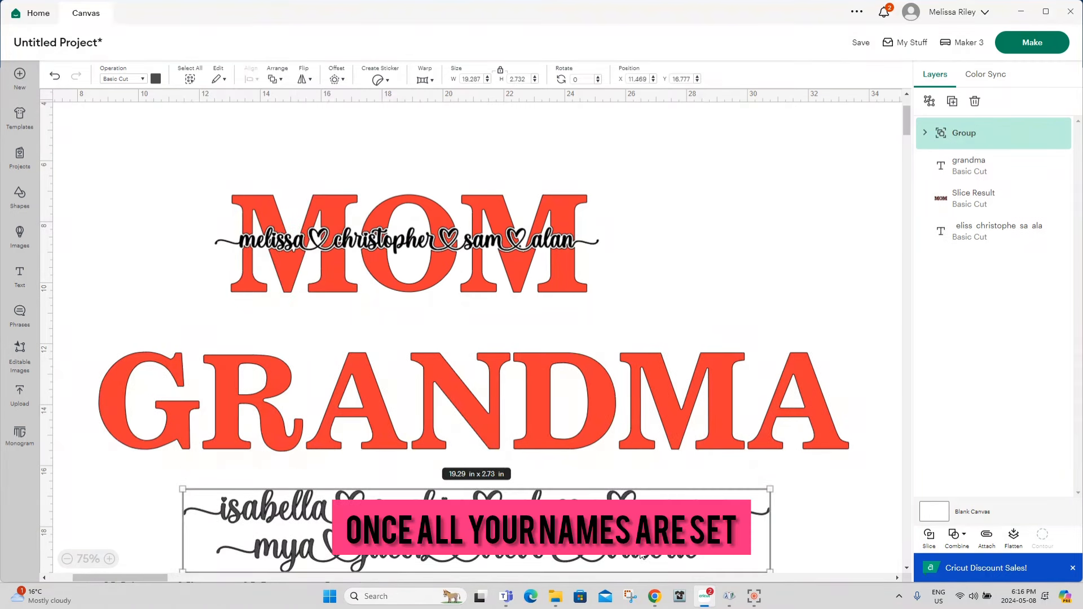
# Step: Colour the grouped name lines black and move the group onto the middle of the word GRANDMA
pyautogui.click(155, 79)
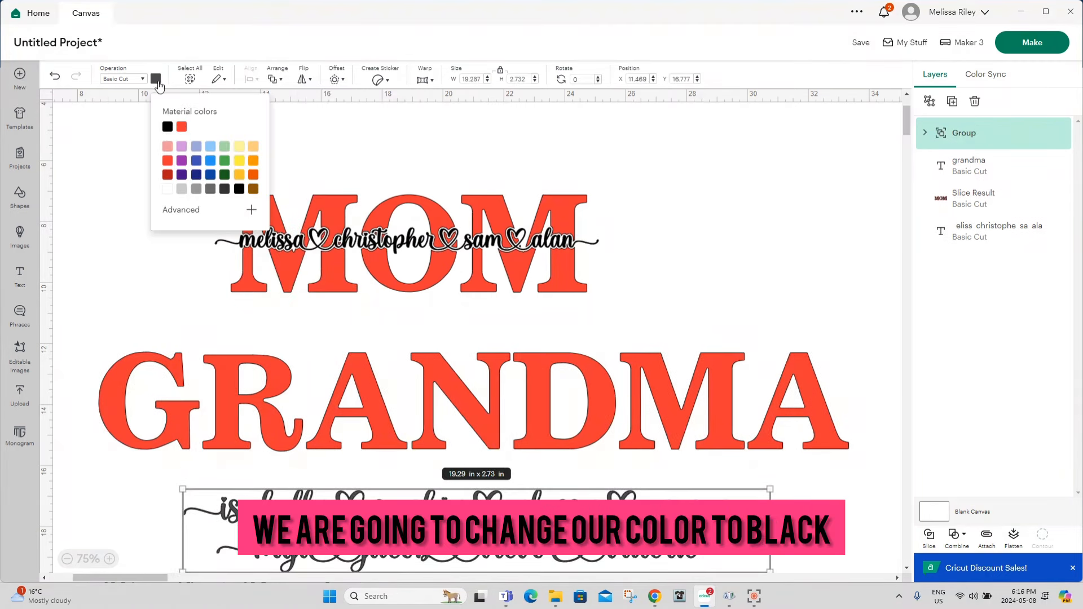
pyautogui.click(167, 128)
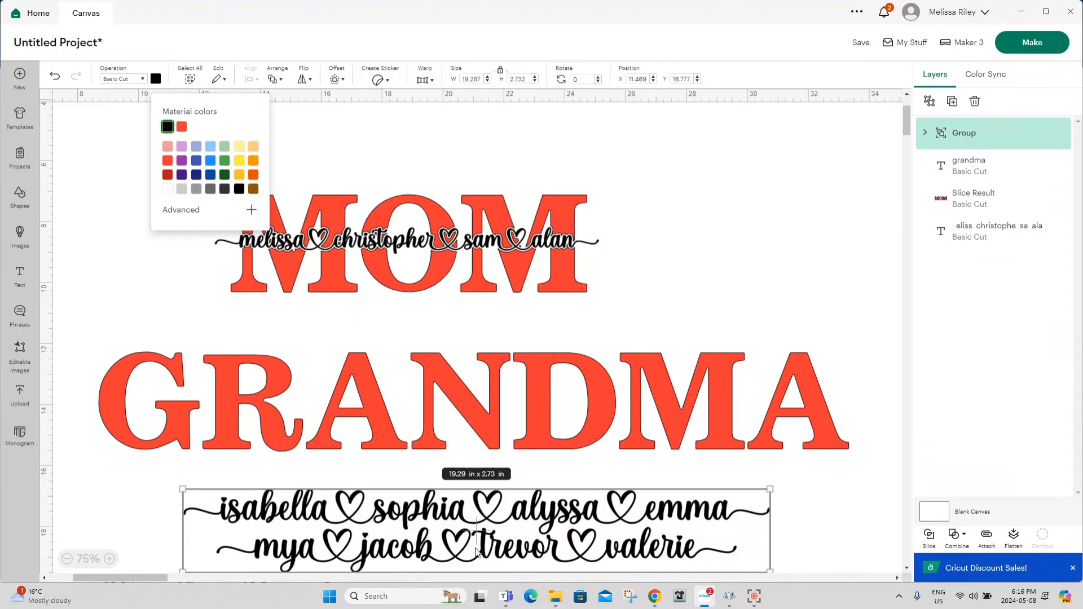
pyautogui.moveTo(475, 550); pyautogui.dragTo(500, 423)
pyautogui.click(540, 500)
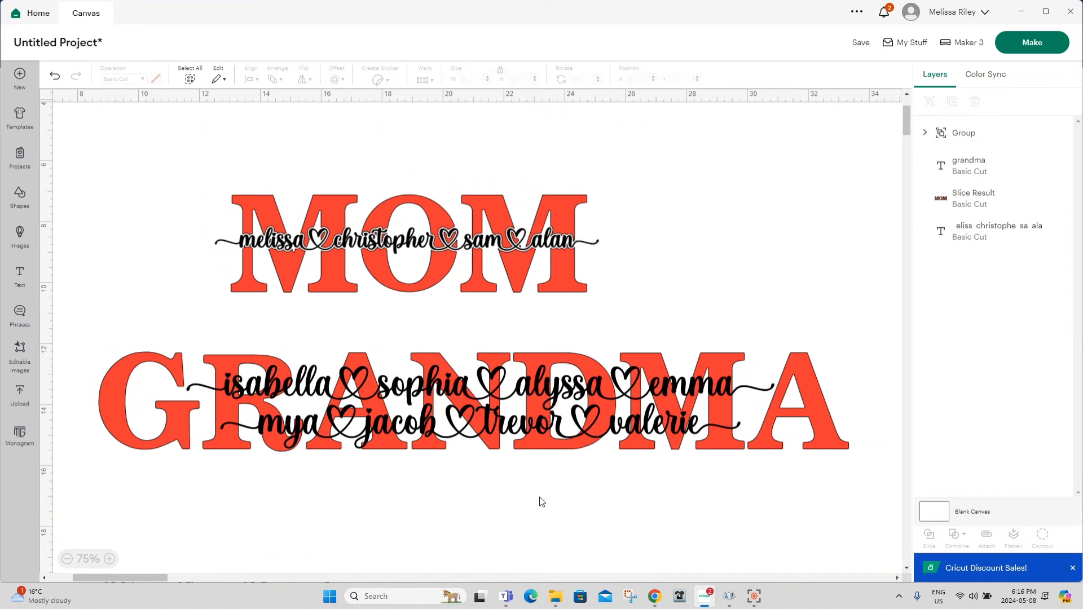
# Step: Centre the black name group on the word GRANDMA both horizontally and vertically
pyautogui.moveTo(116, 334); pyautogui.dragTo(328, 442)
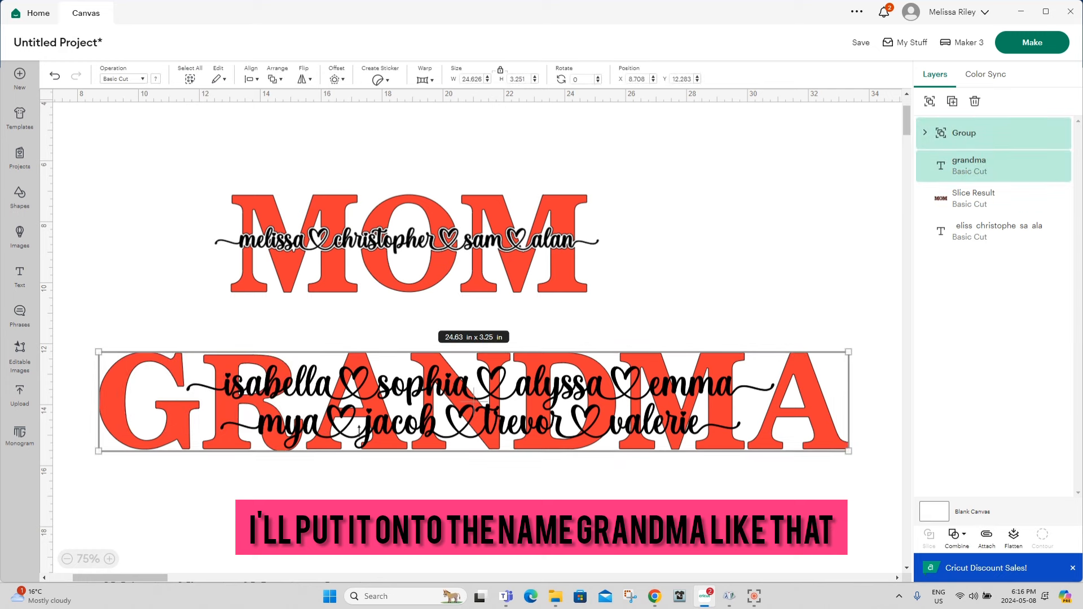
pyautogui.click(255, 80)
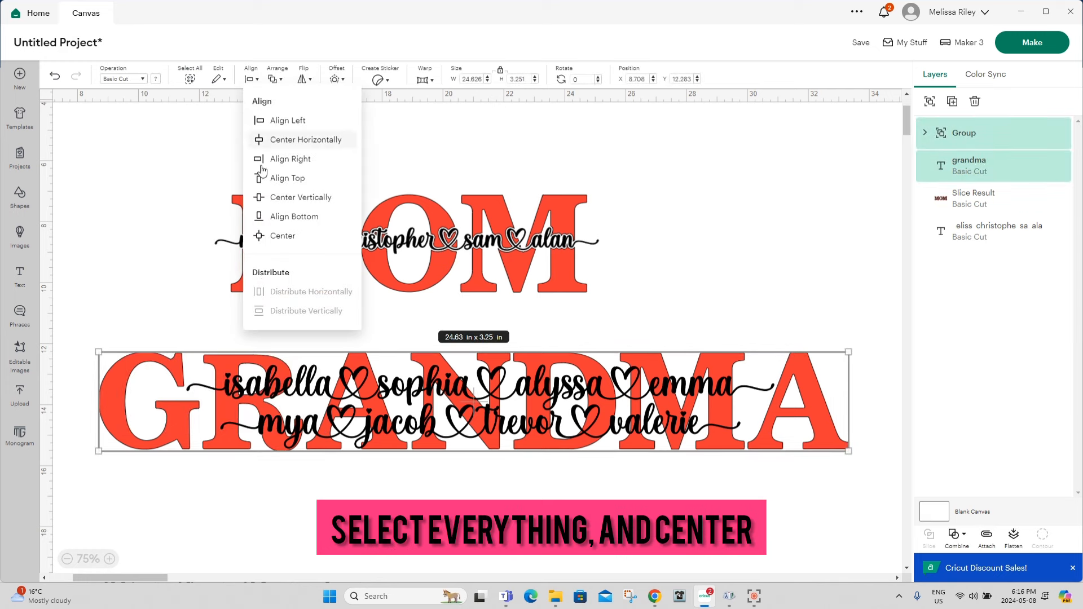
pyautogui.click(268, 233)
pyautogui.click(506, 515)
# Step: Add a 0.056 in welded offset with rounded corners around the GRANDMA name group
pyautogui.click(969, 142)
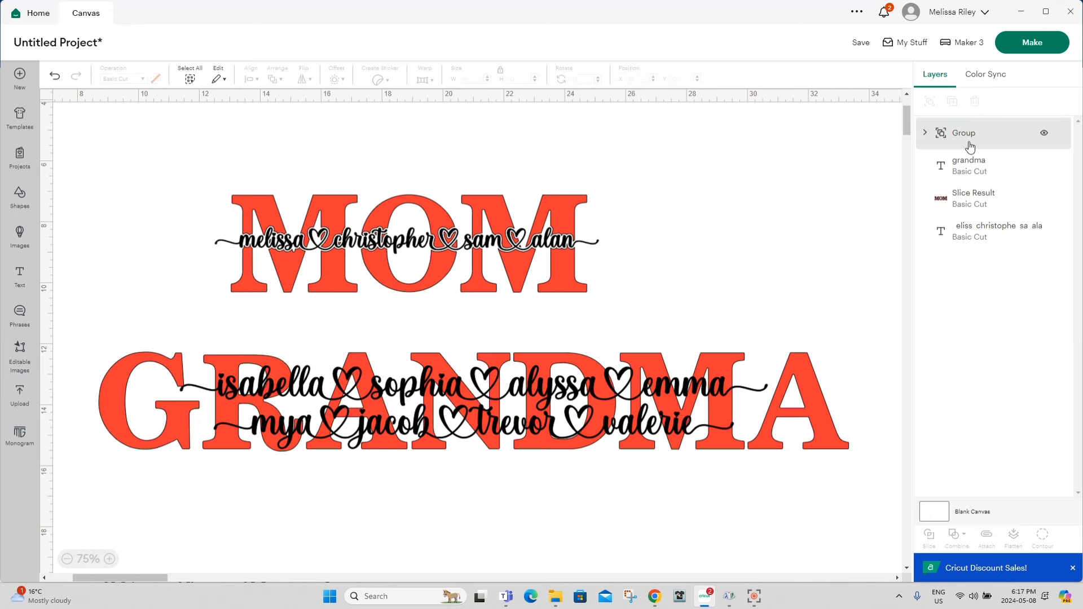
pyautogui.click(335, 80)
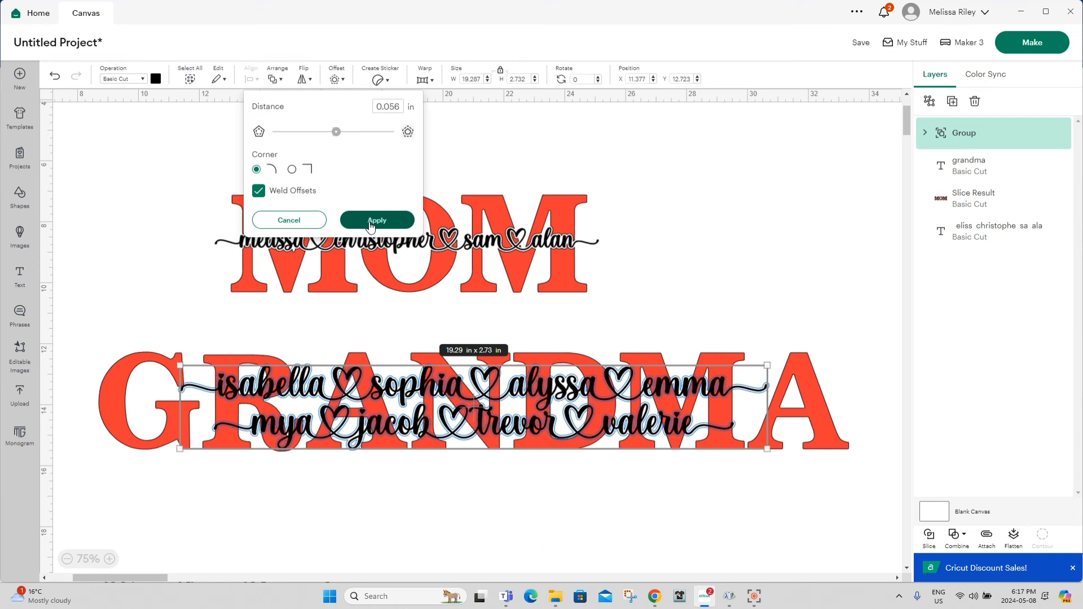
pyautogui.click(373, 220)
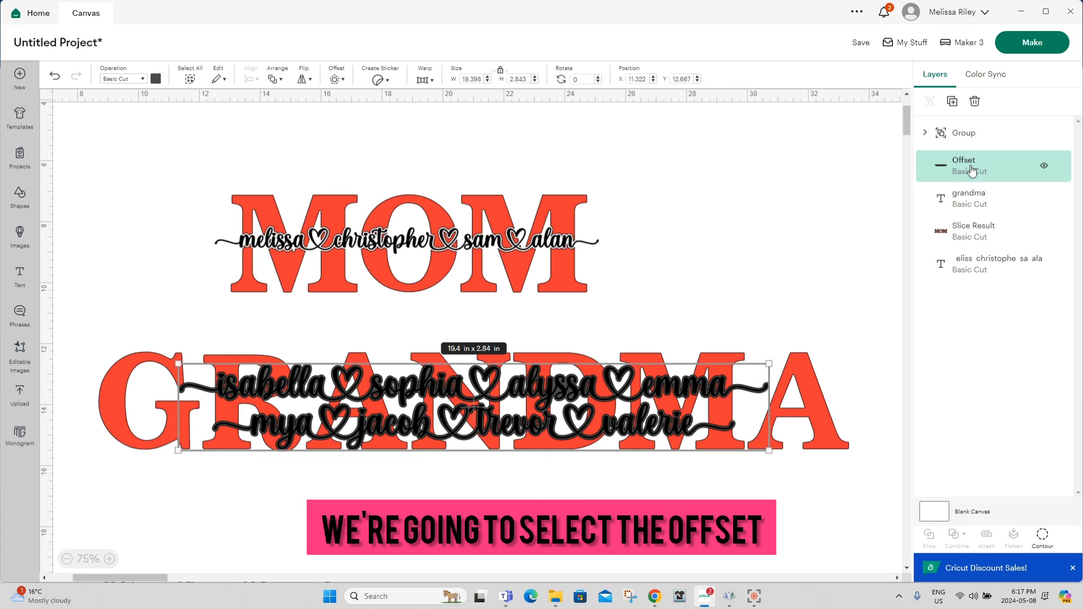
# Step: Slice the offset out of the word GRANDMA, pull the three leftover slice pieces below the design and delete them
pyautogui.keyDown('shift'); pyautogui.click(971, 200); pyautogui.keyUp('shift')
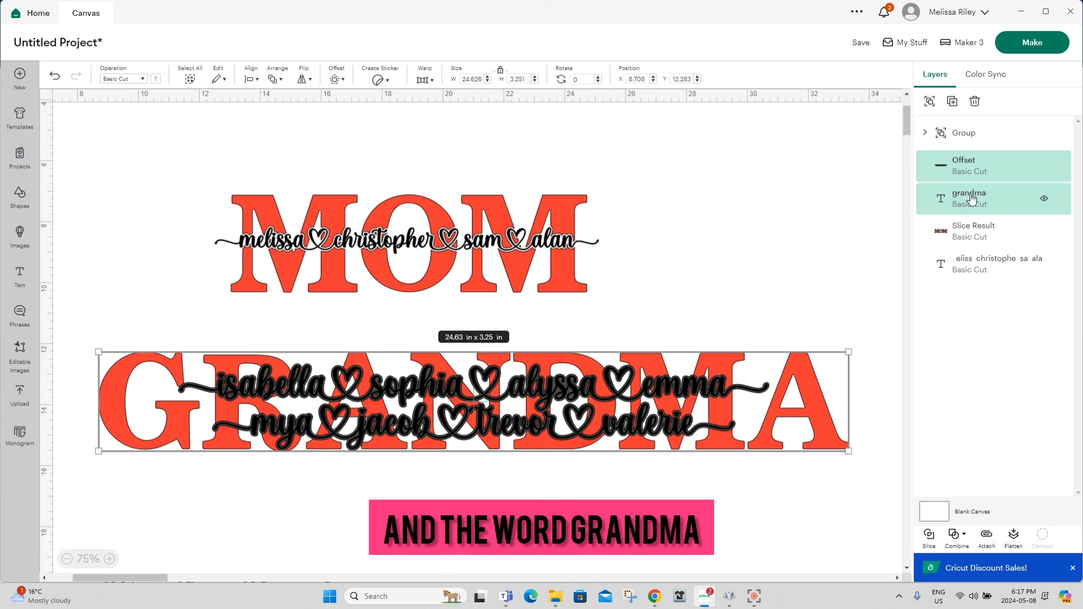
pyautogui.click(932, 536)
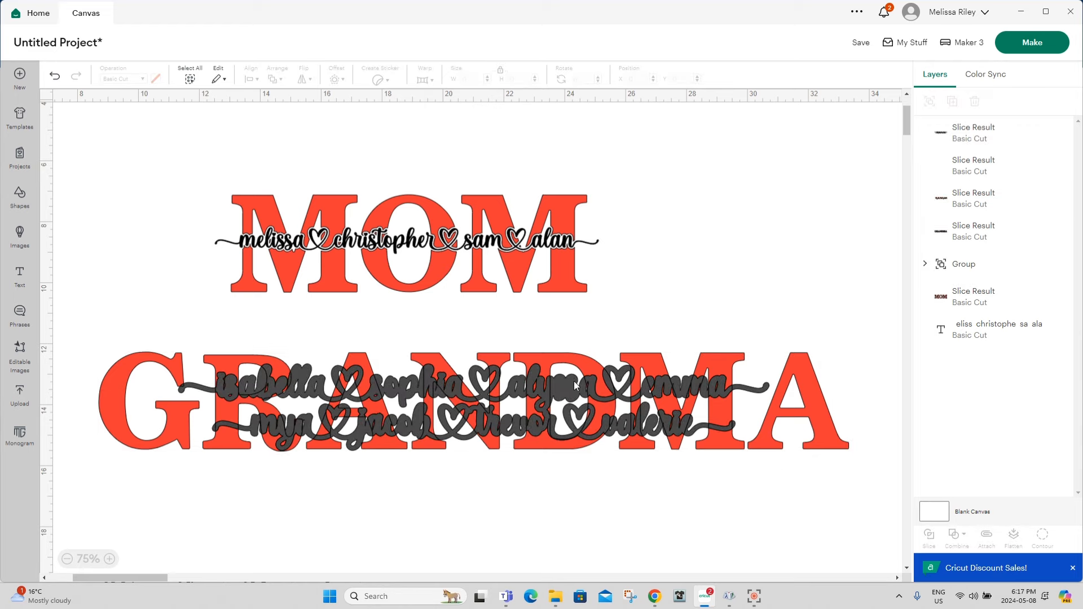
pyautogui.moveTo(567, 377); pyautogui.dragTo(570, 516)
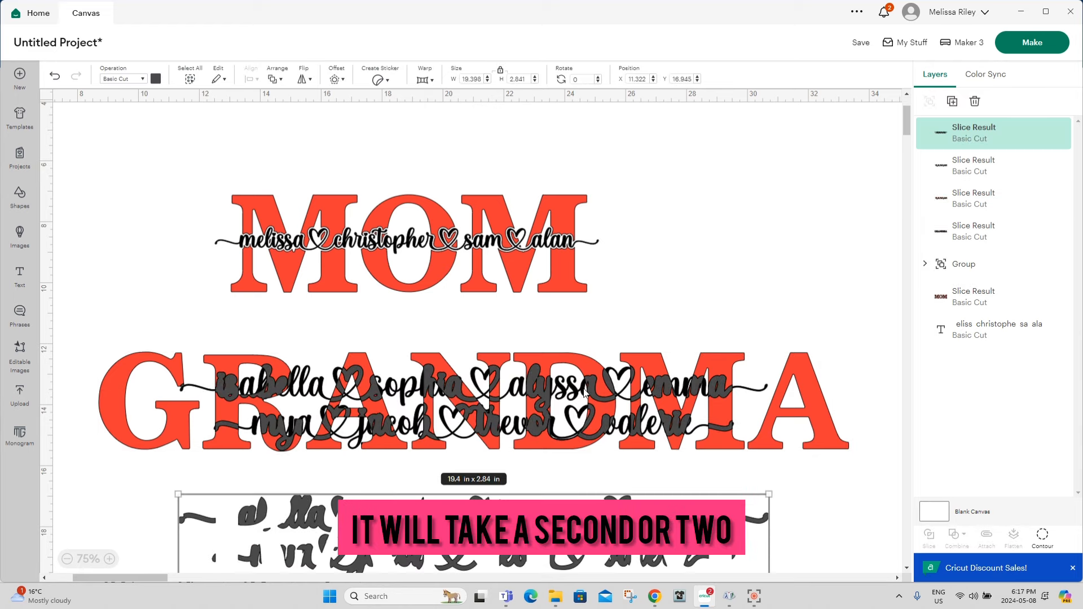
pyautogui.moveTo(587, 392); pyautogui.dragTo(589, 510)
pyautogui.moveTo(621, 391); pyautogui.dragTo(624, 516)
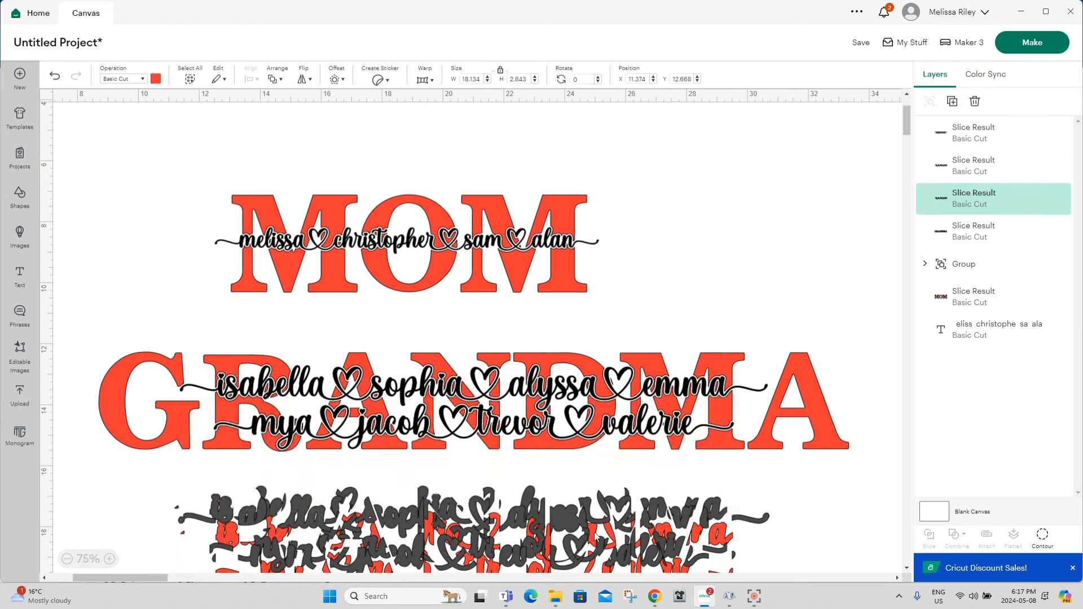
pyautogui.click(795, 510)
pyautogui.moveTo(795, 489); pyautogui.dragTo(570, 550)
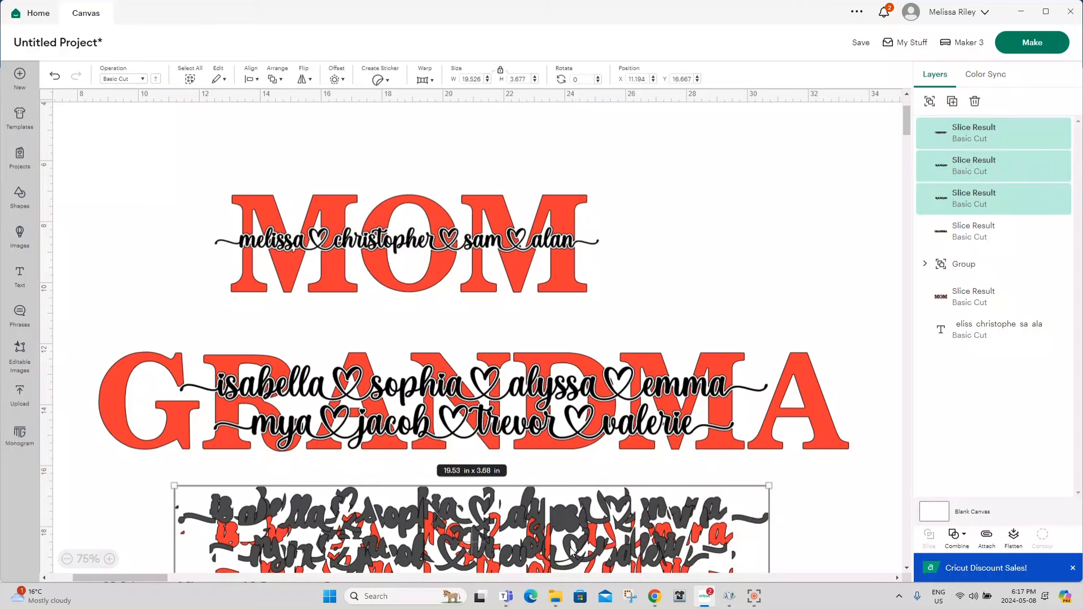
pyautogui.press('Delete')
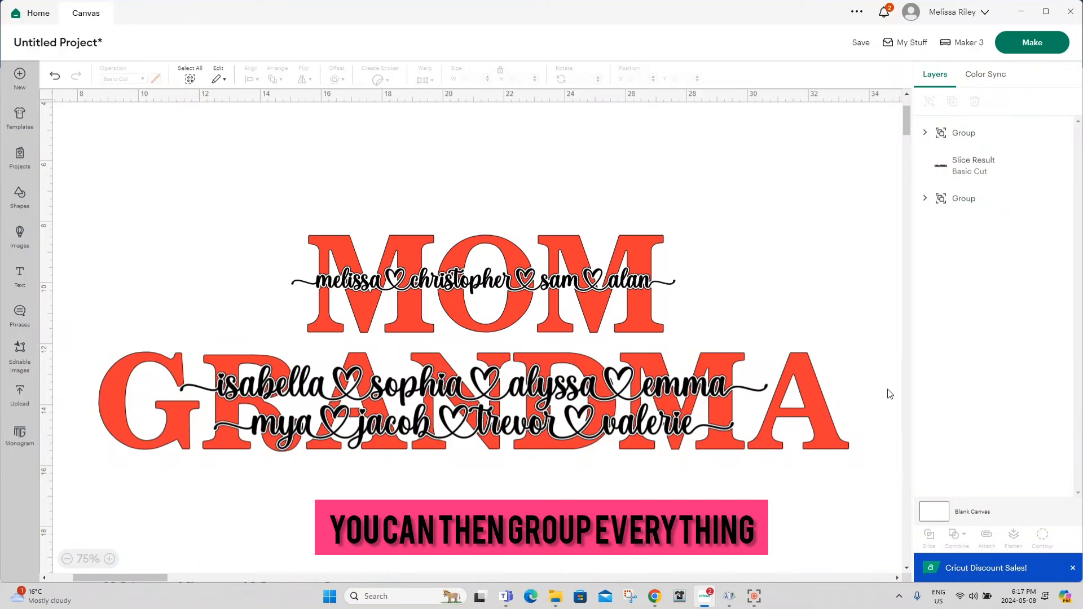
# Step: Group the sliced word GRANDMA together with its overlaid names
pyautogui.moveTo(889, 393); pyautogui.dragTo(446, 420)
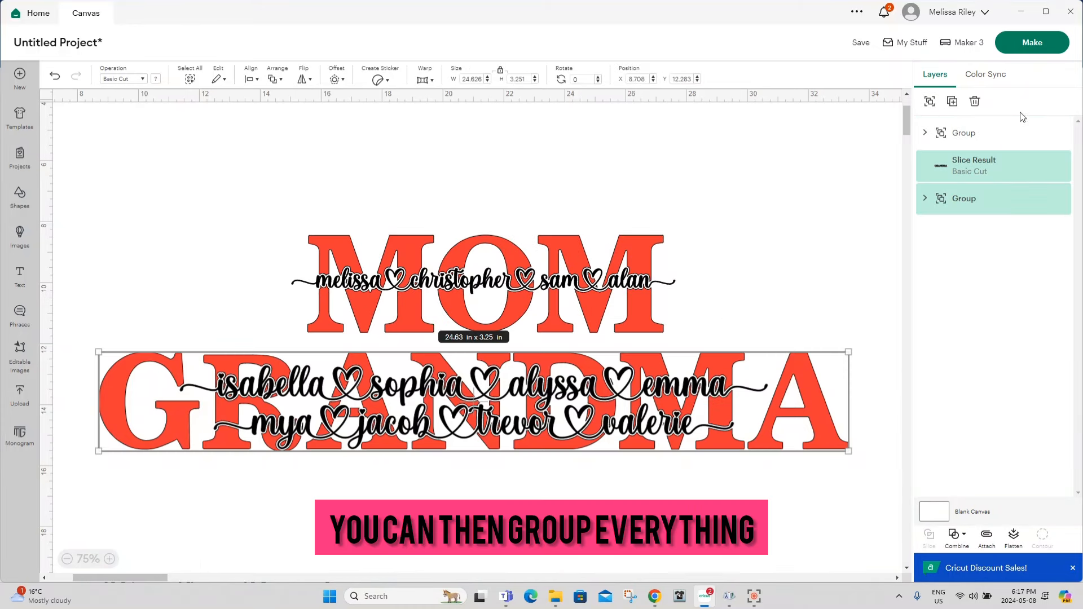
pyautogui.click(928, 103)
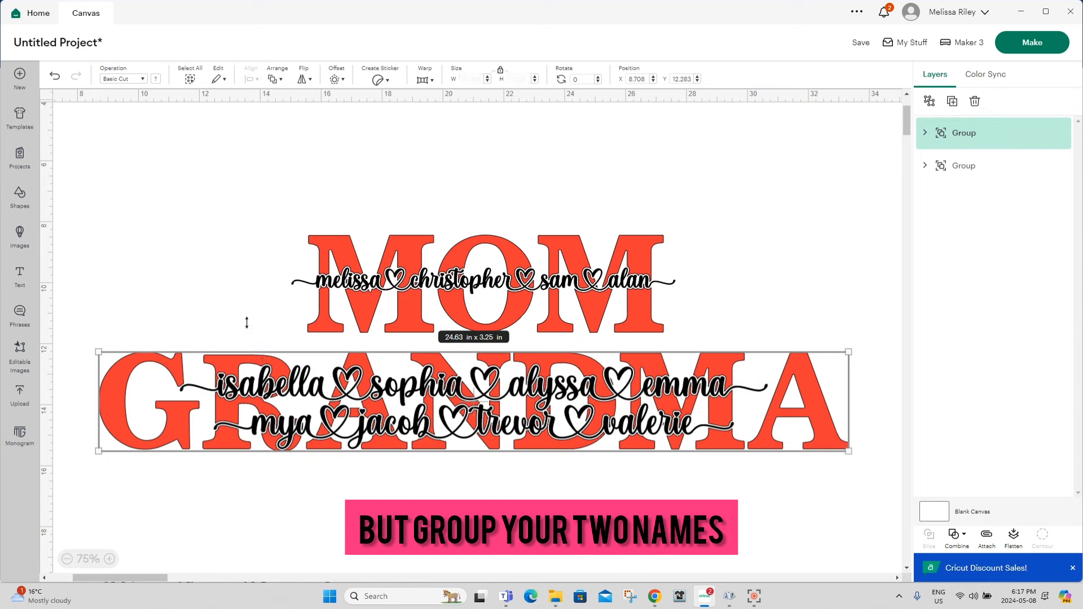
pyautogui.click(896, 473)
# Step: Centre the MOM and GRANDMA groups horizontally on each other
pyautogui.moveTo(843, 491); pyautogui.dragTo(227, 224)
pyautogui.click(253, 82)
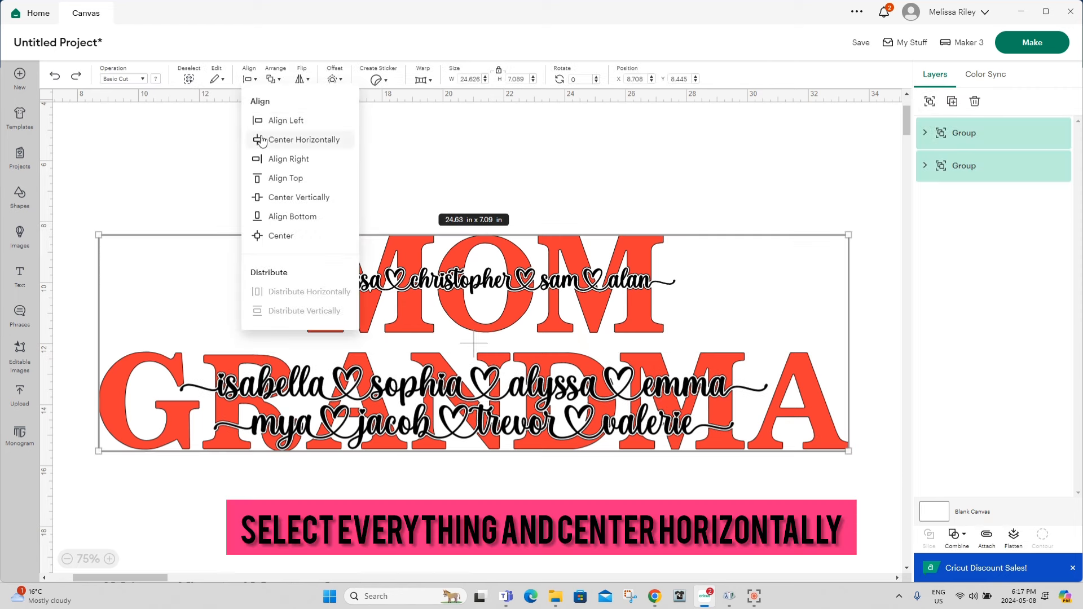
pyautogui.click(261, 140)
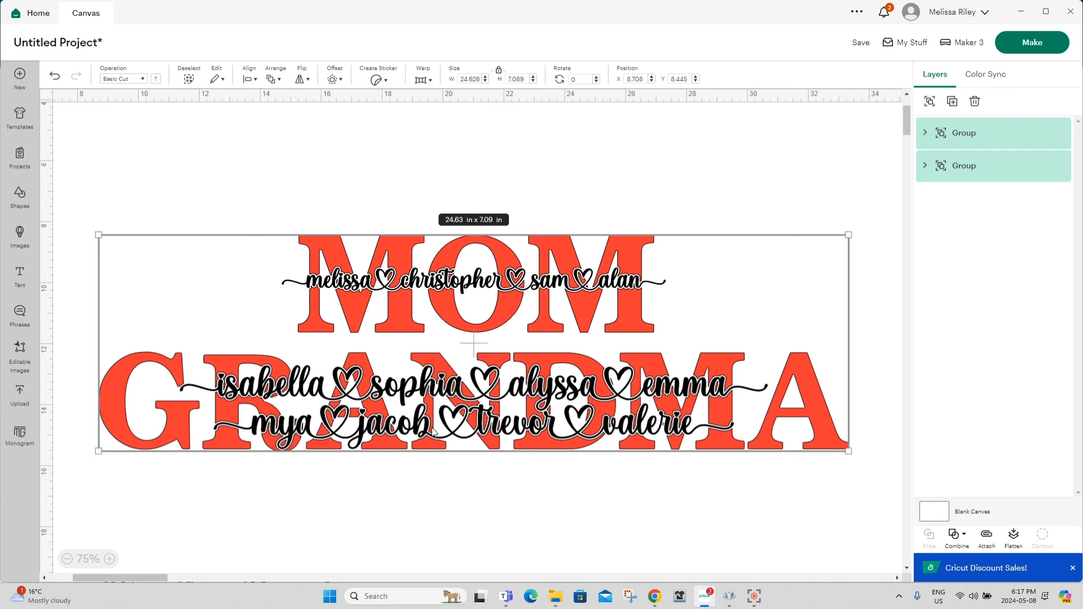
pyautogui.click(521, 519)
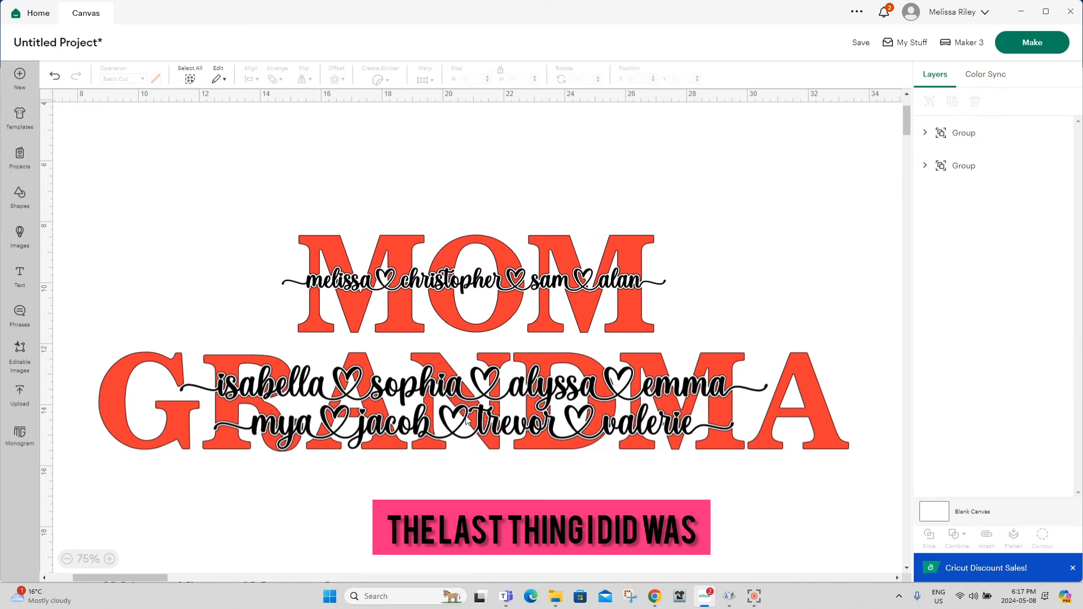
# Step: Move the GRANDMA group down to widen the gap below MOM, and add a text reading "est. 1981"
pyautogui.moveTo(552, 433); pyautogui.dragTo(554, 465)
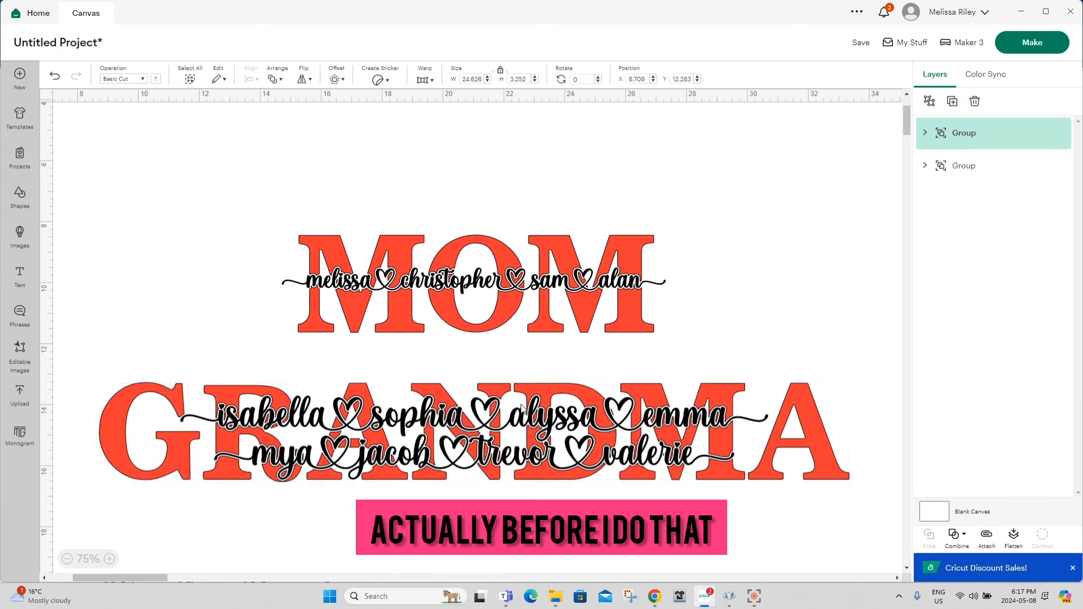
pyautogui.click(21, 278)
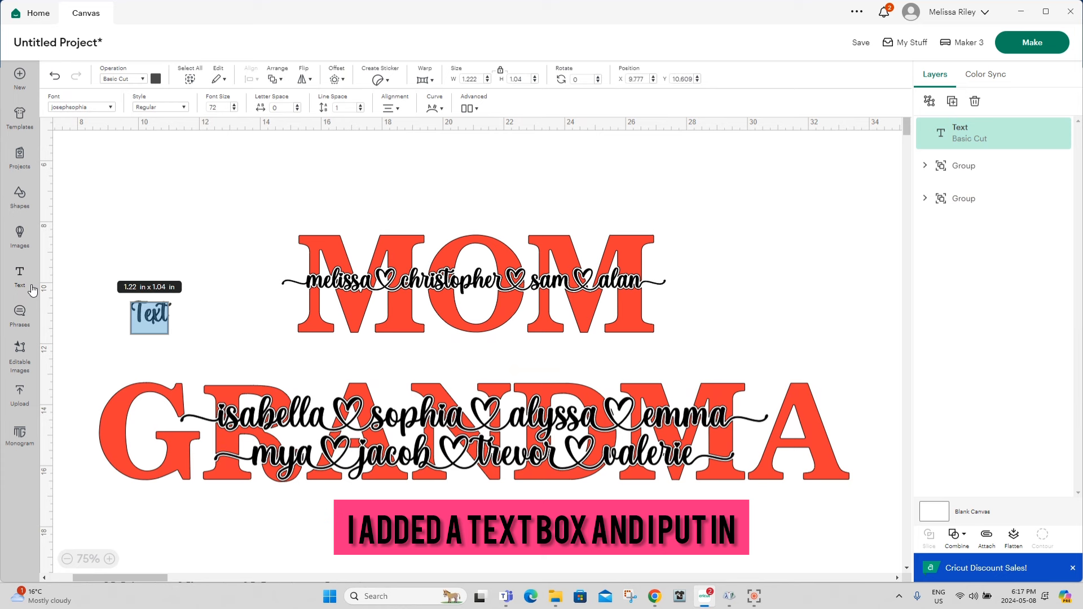
pyautogui.press('BackSpace')
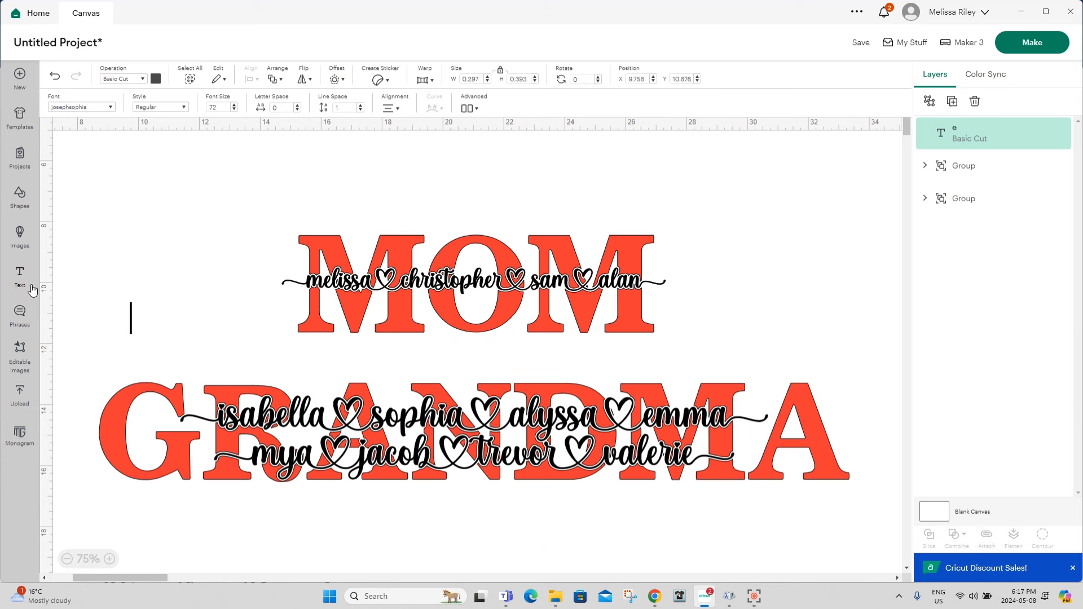
pyautogui.write('est.')
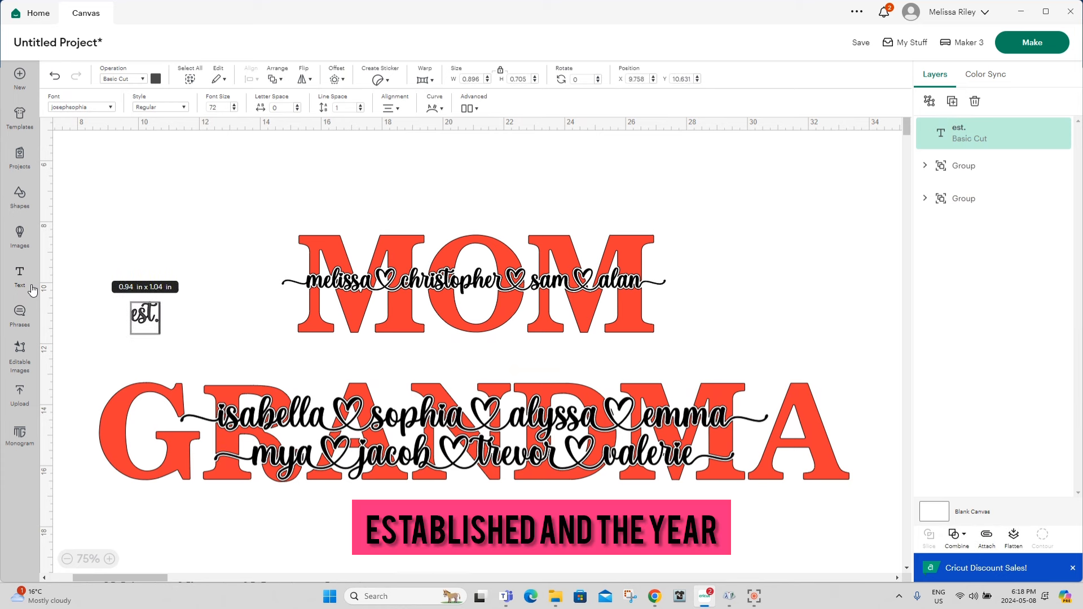
pyautogui.write(' 181')
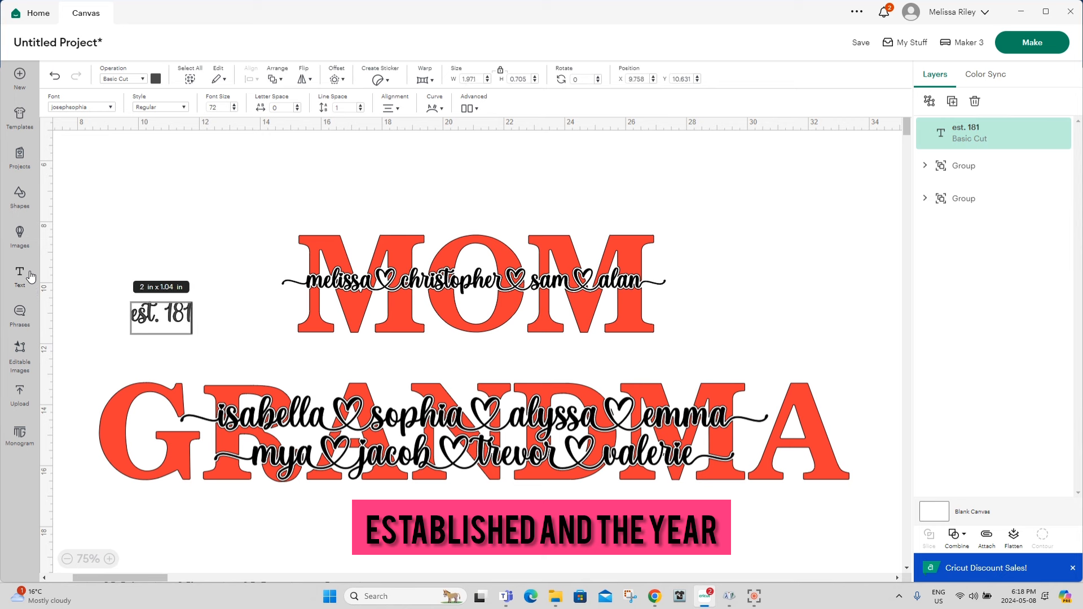
pyautogui.press('BackSpace')
pyautogui.press('BackSpace')
pyautogui.write('981')
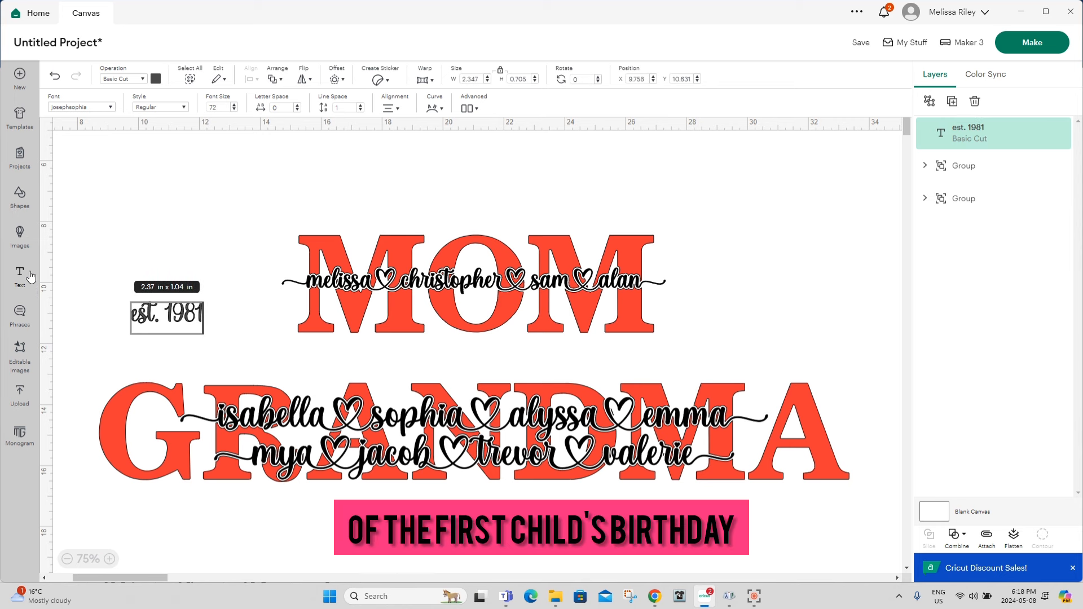
# Step: Search the system fonts for "tim" and set the "est. 1981" text in Times New Roman
pyautogui.click(85, 107)
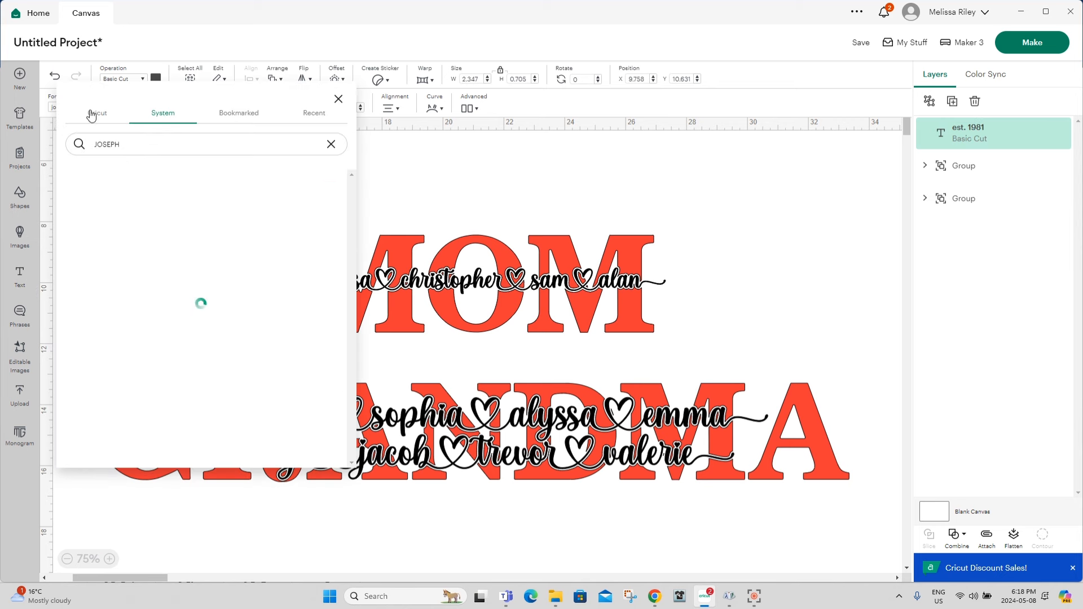
pyautogui.click(228, 116)
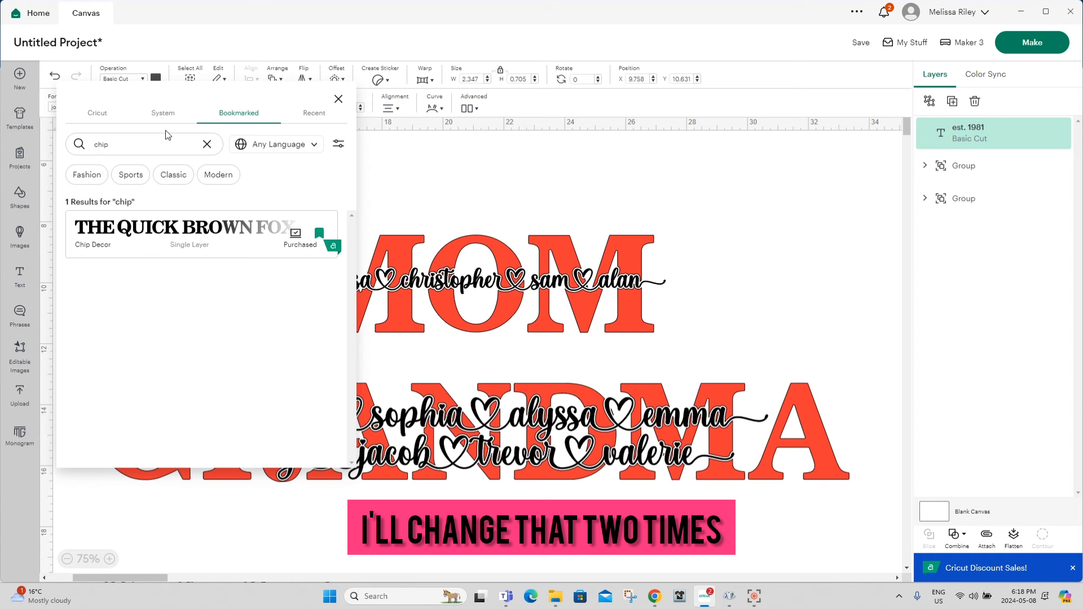
pyautogui.click(163, 114)
pyautogui.doubleClick(153, 145)
pyautogui.write('tim')
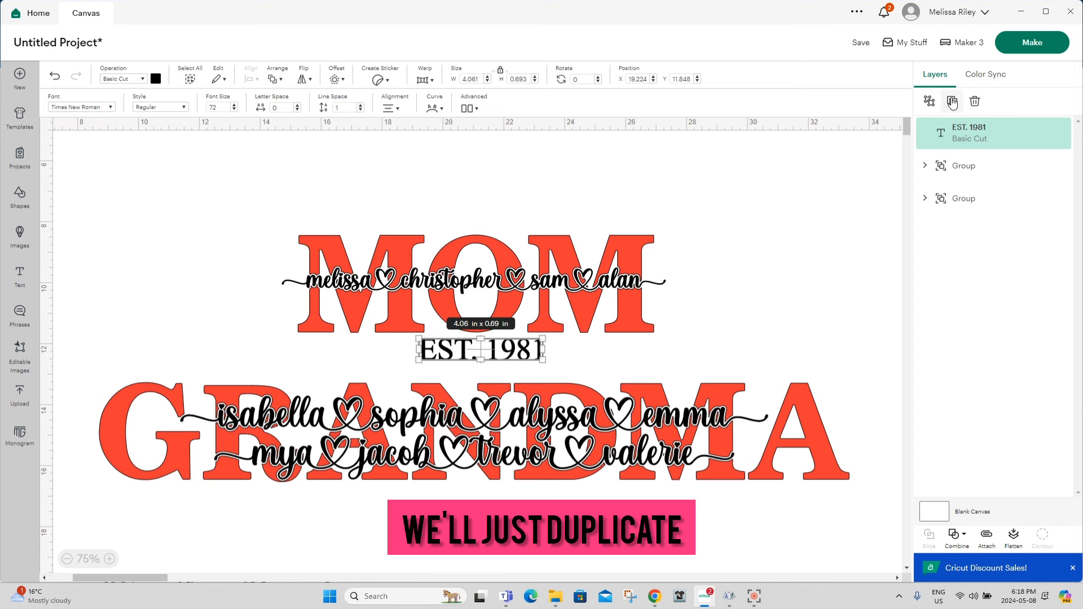
# Step: Duplicate the EST. 1981 text, change the copy to "EST. 2009" and place it beneath GRANDMA
pyautogui.click(952, 102)
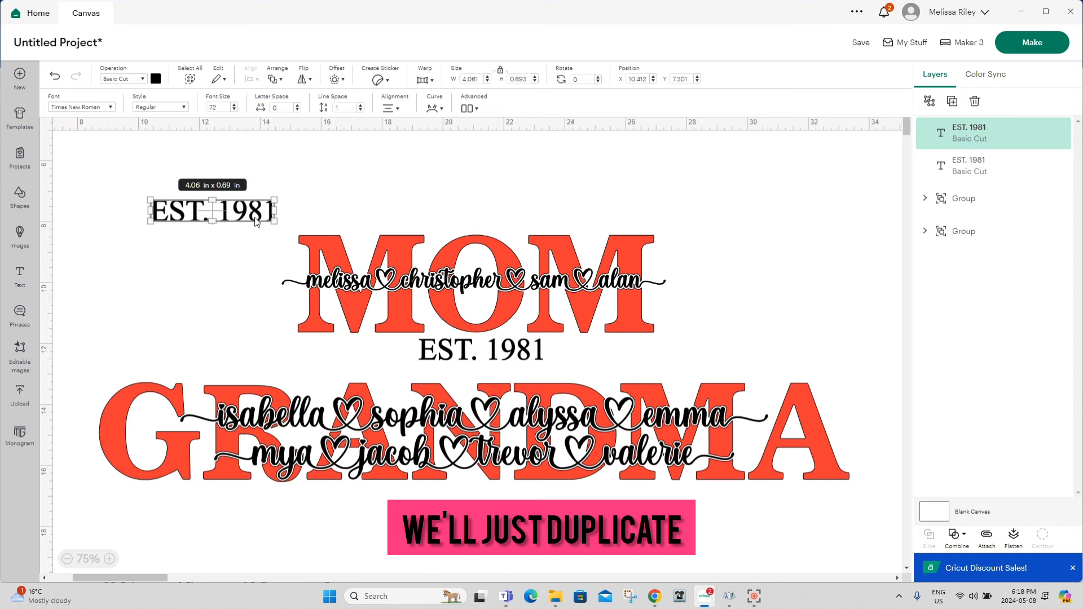
pyautogui.doubleClick(237, 213)
pyautogui.moveTo(226, 212); pyautogui.dragTo(264, 210)
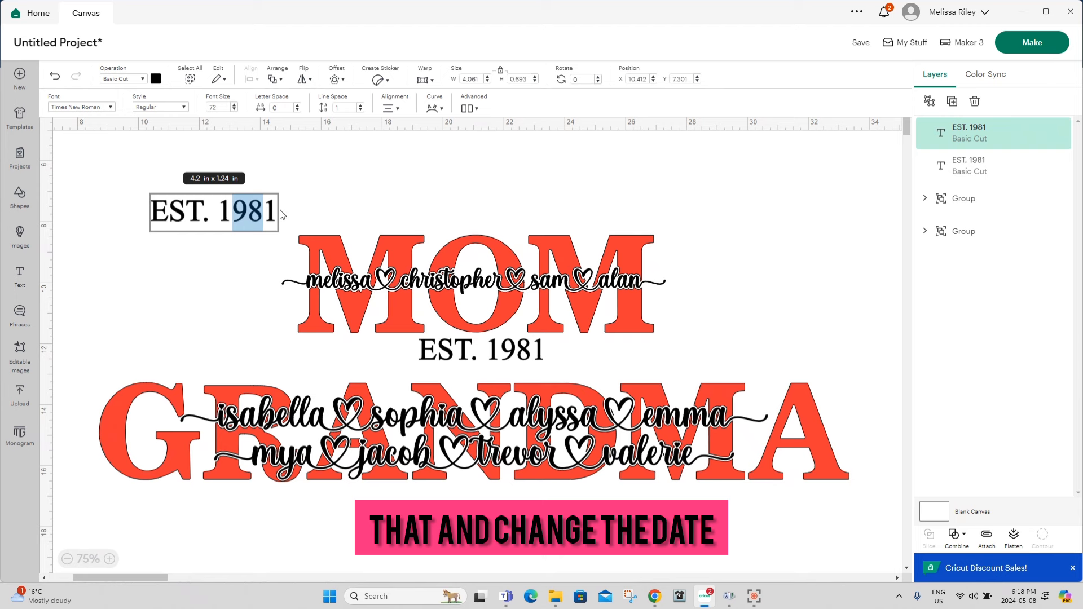
pyautogui.press('Delete')
pyautogui.press('Delete')
pyautogui.press('BackSpace')
pyautogui.write('2009')
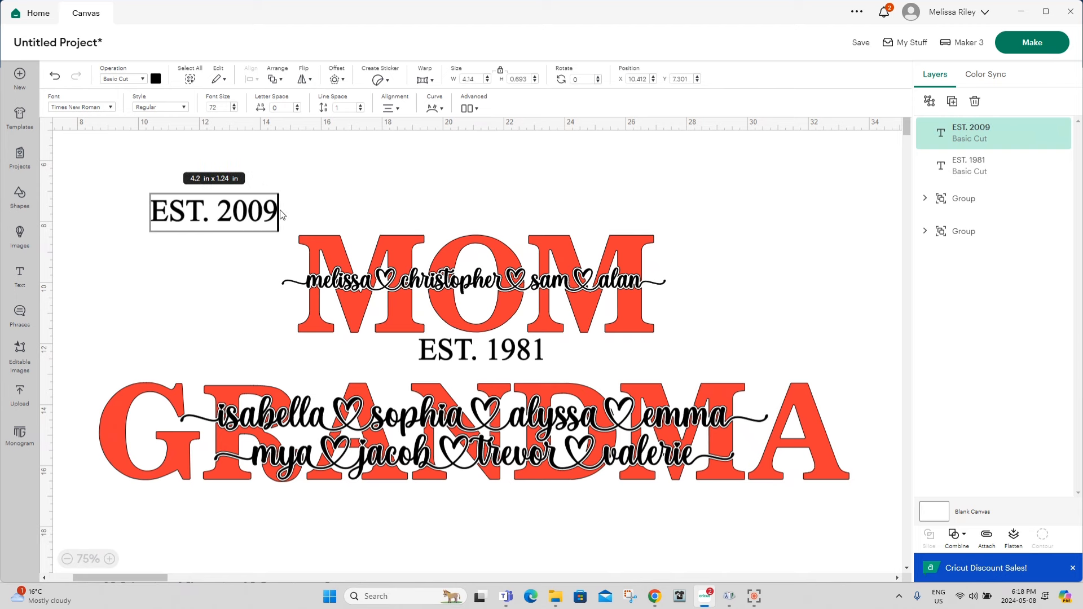
pyautogui.moveTo(231, 214); pyautogui.dragTo(522, 511)
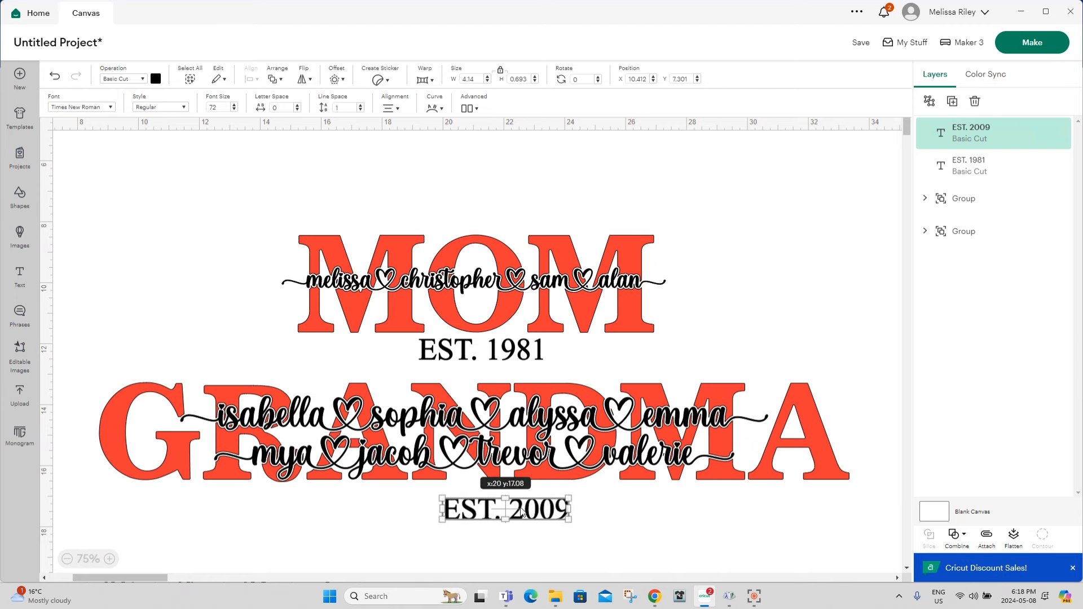
# Step: Centre both words and both EST. texts horizontally on one another
pyautogui.moveTo(97, 208); pyautogui.dragTo(872, 548)
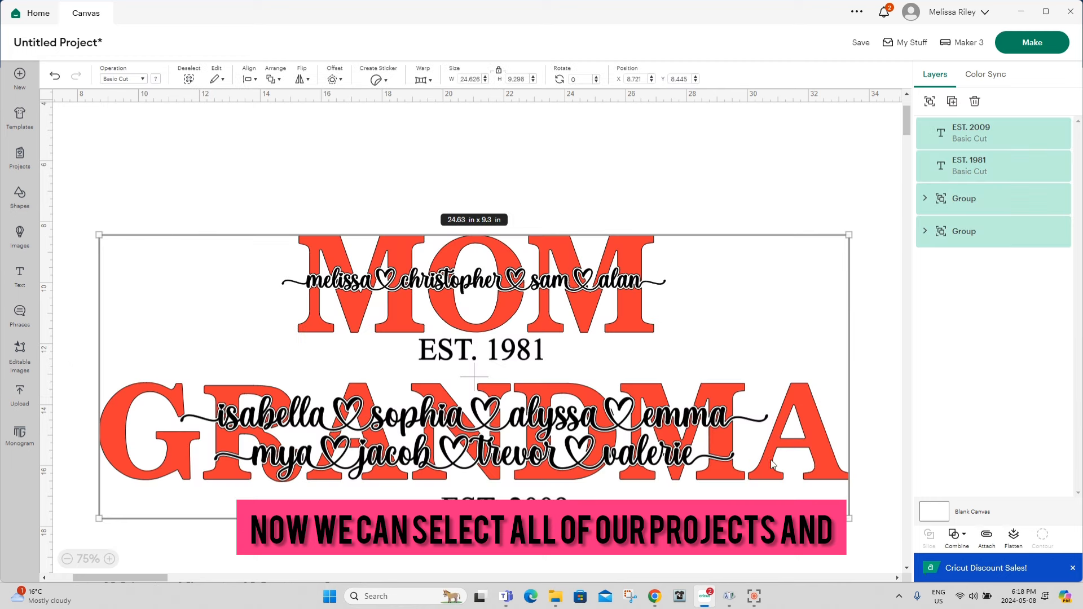
pyautogui.click(256, 80)
pyautogui.click(262, 140)
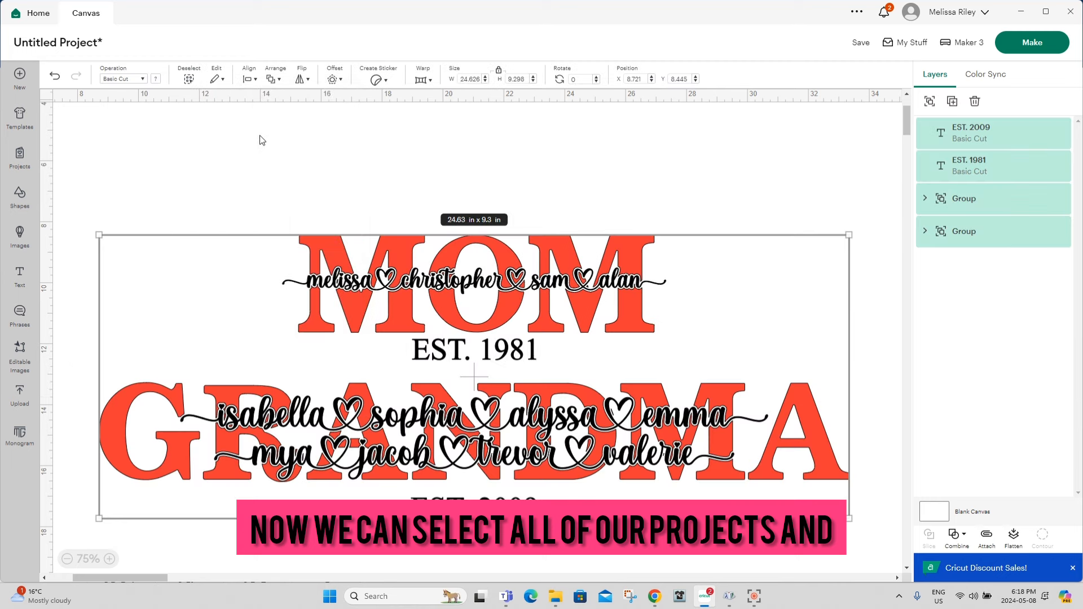
# Step: Distribute the two word groups and two EST. texts horizontally and vertically, and clear the selection
pyautogui.click(256, 80)
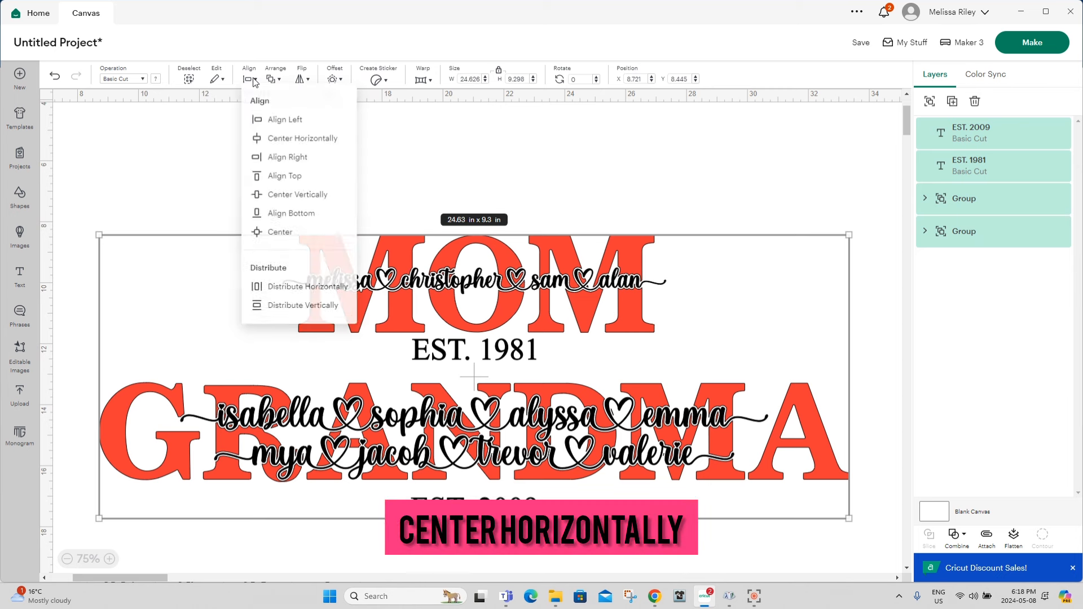
pyautogui.click(283, 290)
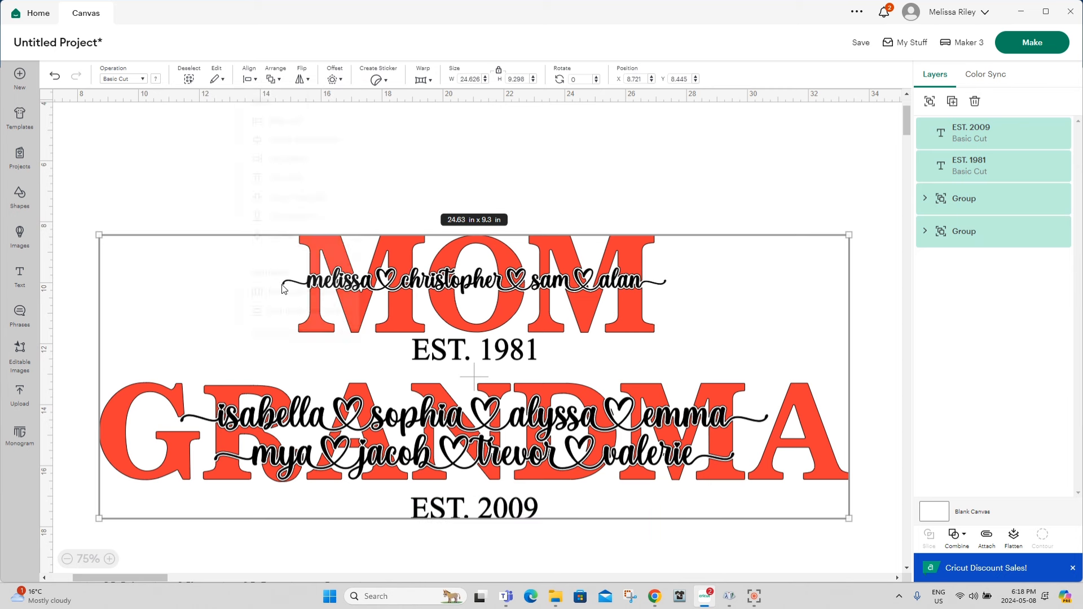
pyautogui.click(255, 80)
pyautogui.click(269, 314)
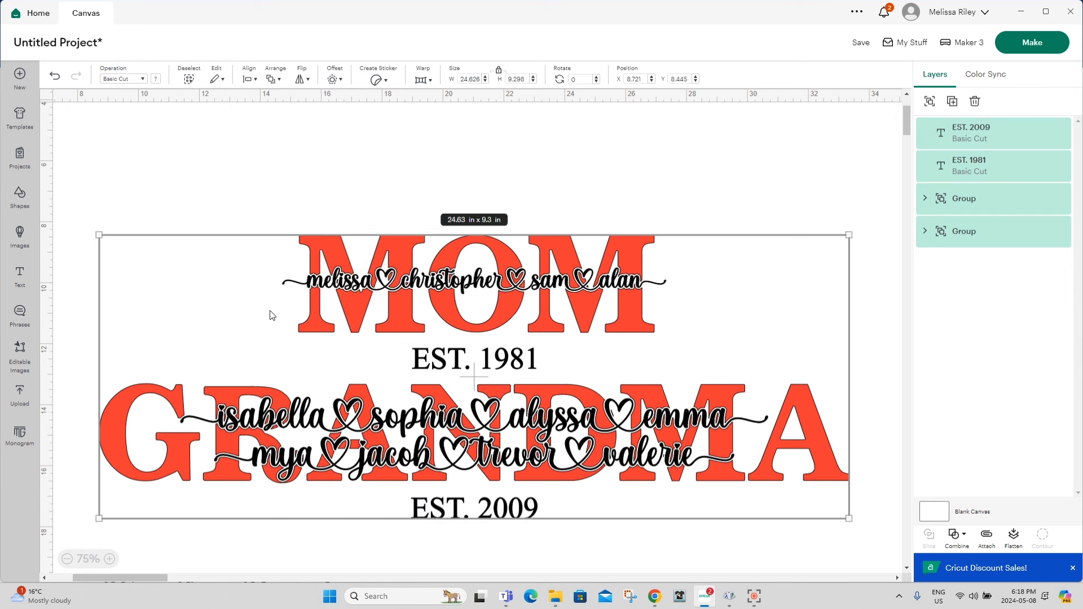
pyautogui.click(708, 200)
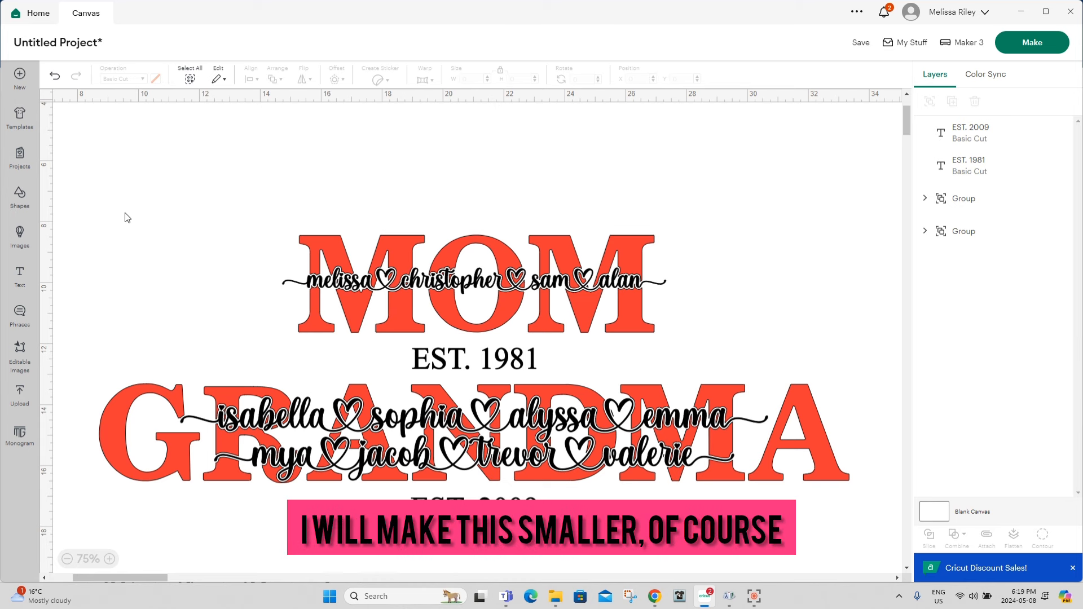
# Step: Select the complete word art and scale the flattened MOM, MOTHER-IN-LAW and GRANDMA design down to about 4.01 x 2.24 in for a mug
pyautogui.moveTo(102, 197); pyautogui.dragTo(885, 537)
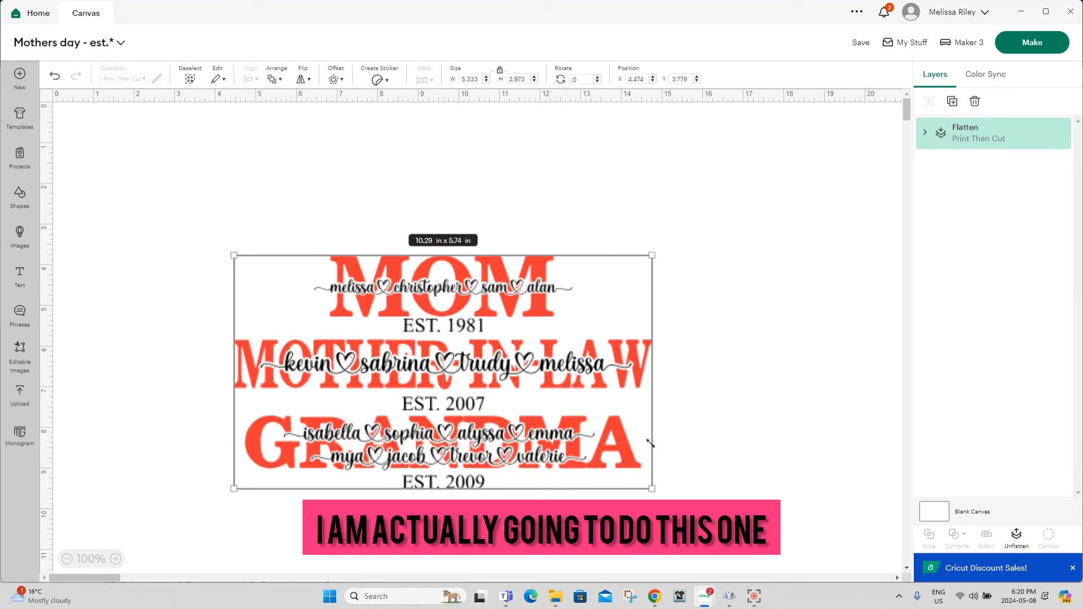
pyautogui.moveTo(650, 444); pyautogui.dragTo(714, 521)
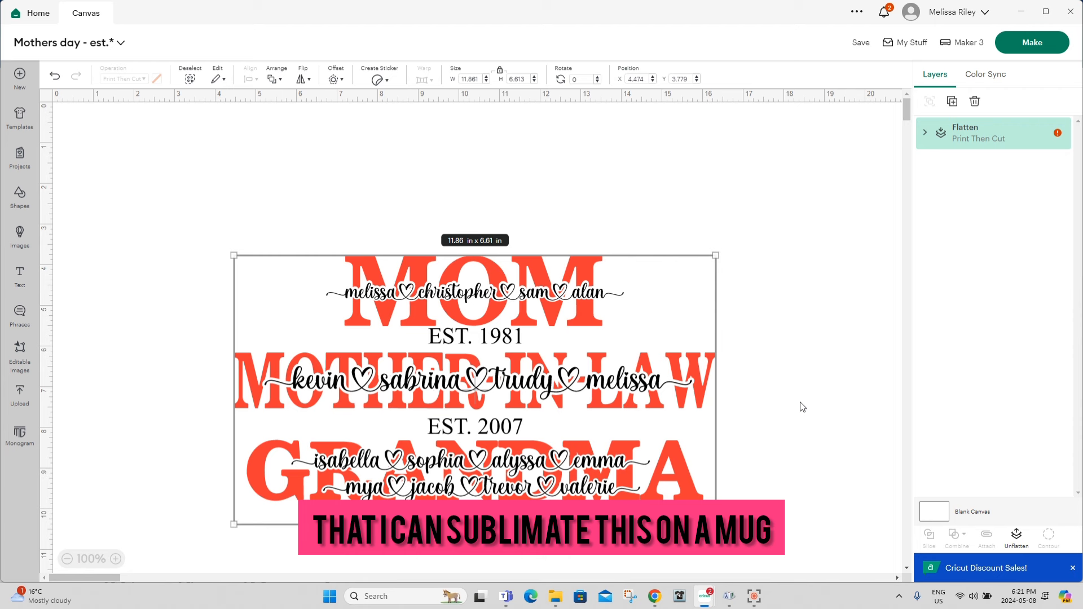
pyautogui.moveTo(714, 524); pyautogui.dragTo(394, 346)
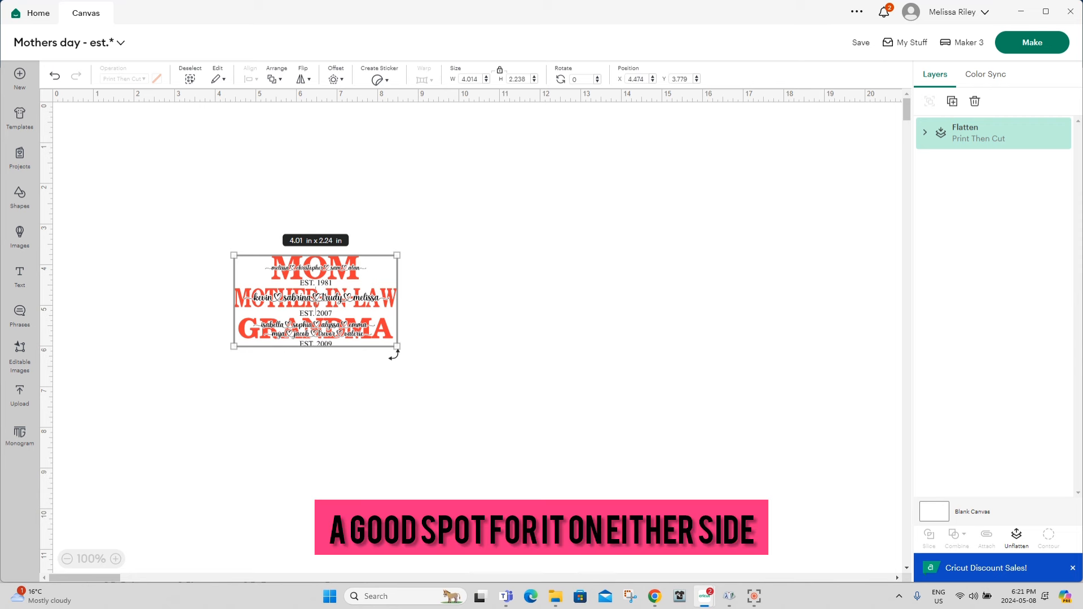
# Step: Make the flattened design as one Print Then Cut copy on 8.5 in x 11 in material without mirroring, and send it to the printer
pyautogui.click(1032, 42)
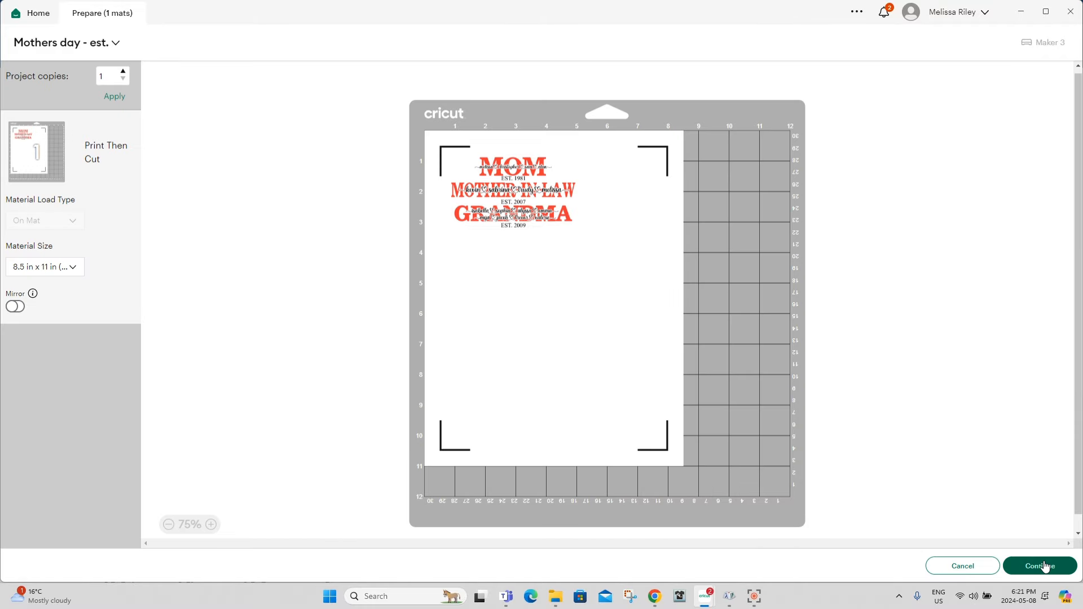
pyautogui.click(1039, 566)
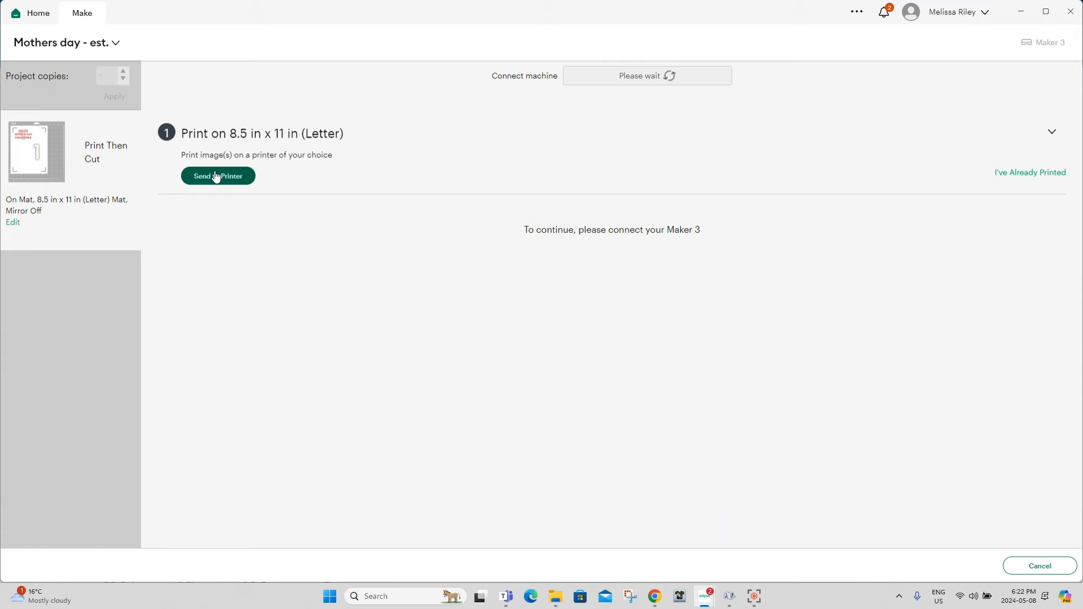
pyautogui.click(217, 177)
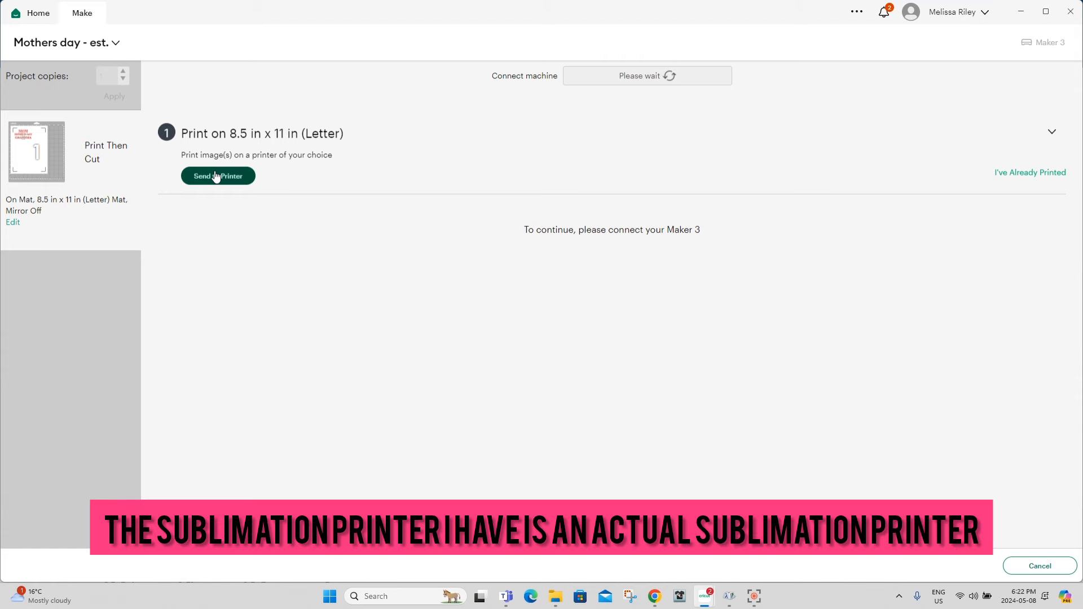